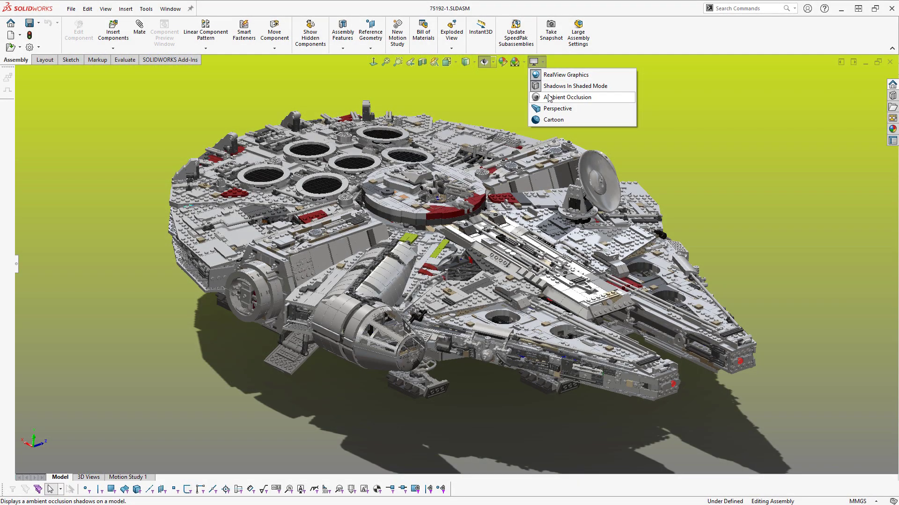
# Turn on ambient occlusion shading and orbit the LEGO ship to an angled view.
pyautogui.click(549, 98)
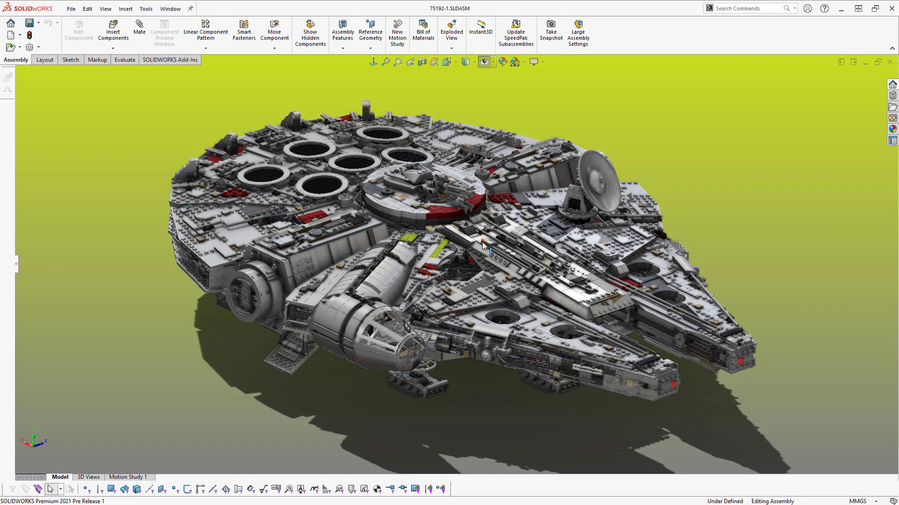
pyautogui.scroll(-3, 482, 243)
pyautogui.scroll(2, 482, 242)
pyautogui.scroll(2, 472, 243)
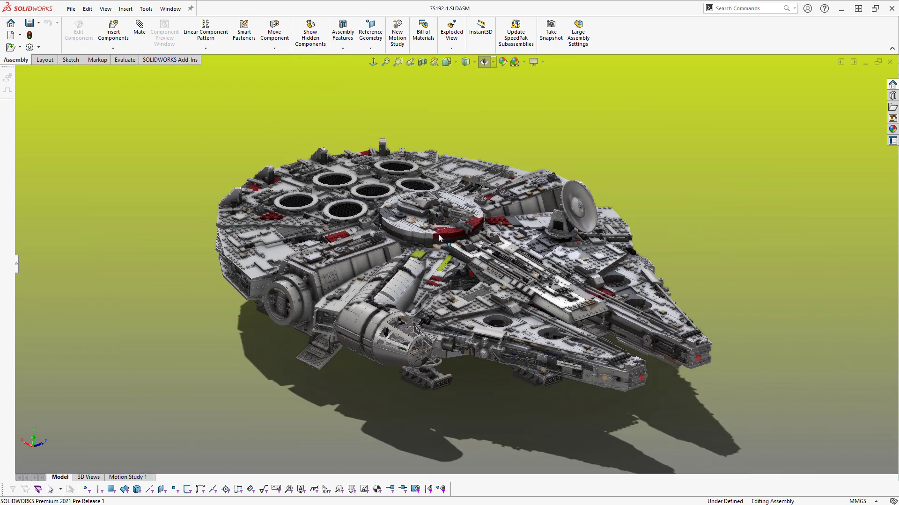
pyautogui.moveTo(352, 244); pyautogui.dragTo(466, 265, button='middle')
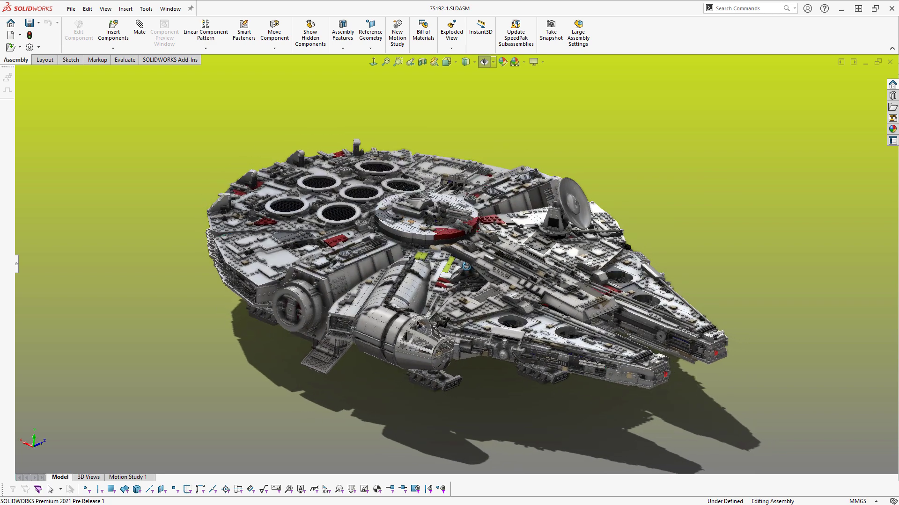
# Toggle ambient occlusion twice from the View Settings flyout, then orbit to a lower angle.
pyautogui.click(541, 62)
pyautogui.click(545, 97)
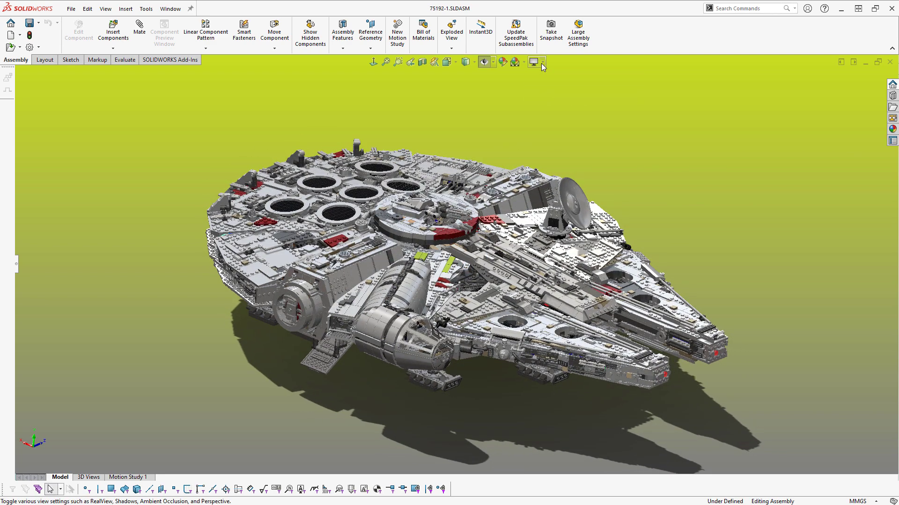
pyautogui.click(541, 62)
pyautogui.click(543, 97)
pyautogui.moveTo(542, 99)
pyautogui.mouseDown(button='middle')
pyautogui.moveTo(534, 133)
pyautogui.moveTo(531, 100)
pyautogui.moveTo(531, 125)
pyautogui.mouseUp(button='middle')
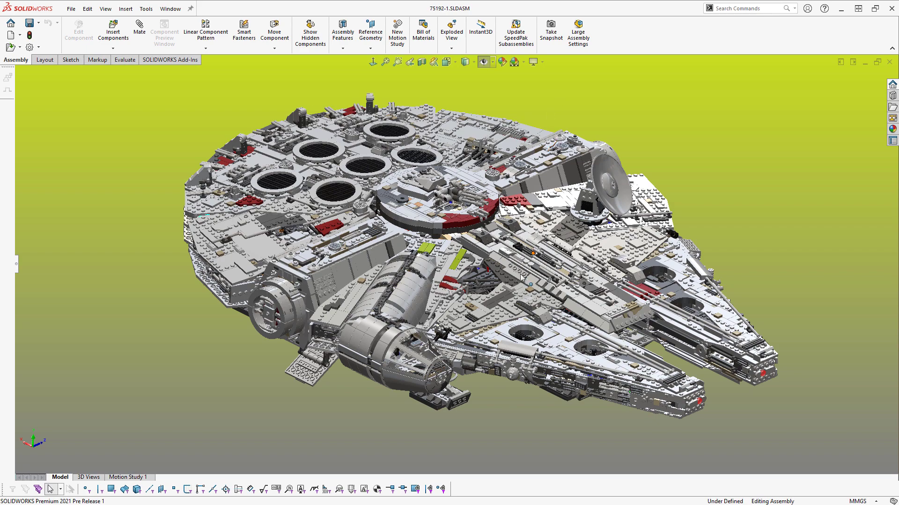
# Inspect the ship's underside, fit it to view, and switch to a wireframe edge-line display.
pyautogui.scroll(-2, 519, 276)
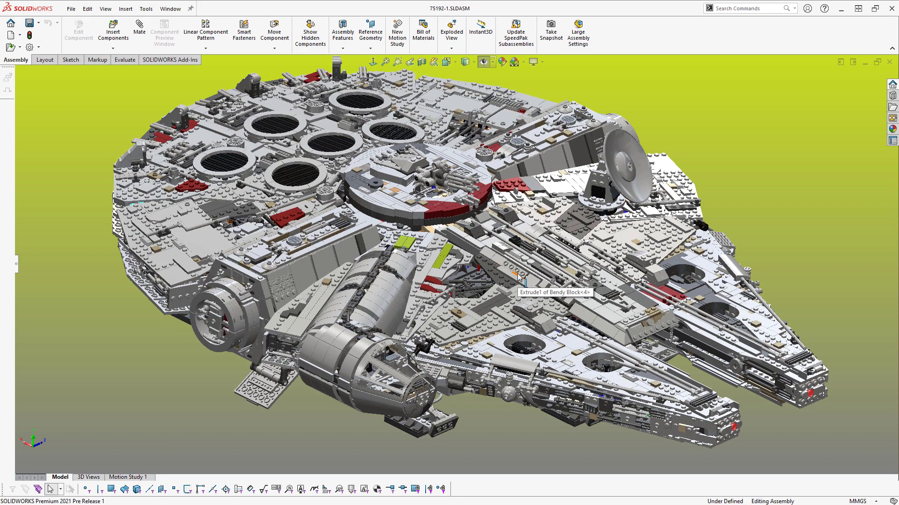
pyautogui.moveTo(275, 303); pyautogui.dragTo(267, 281, button='middle')
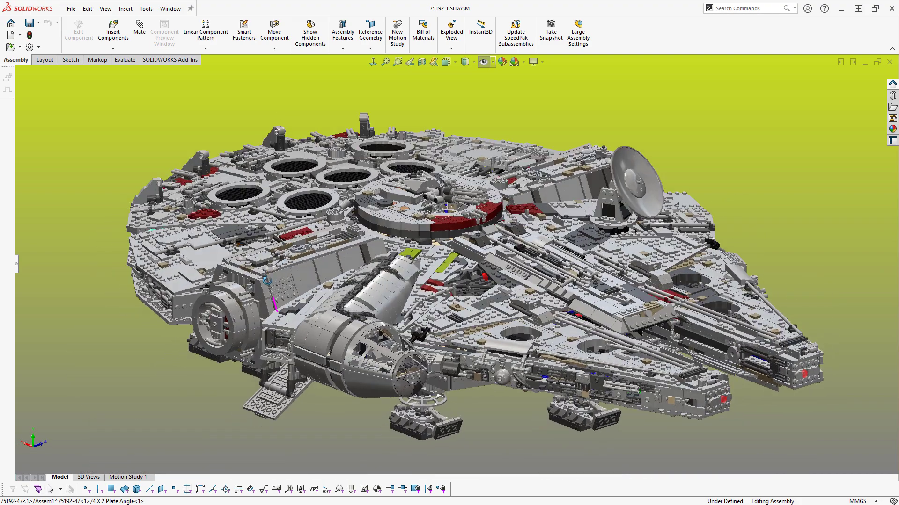
pyautogui.press('f')
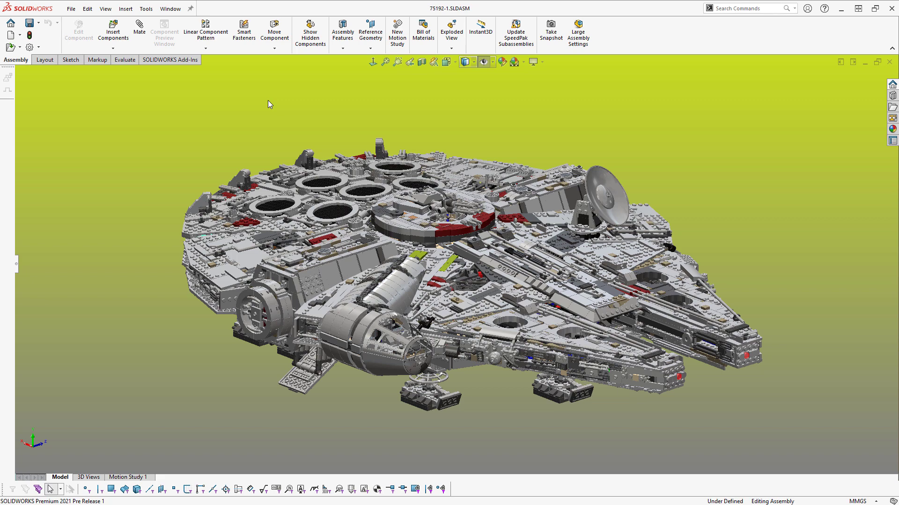
pyautogui.press('w')
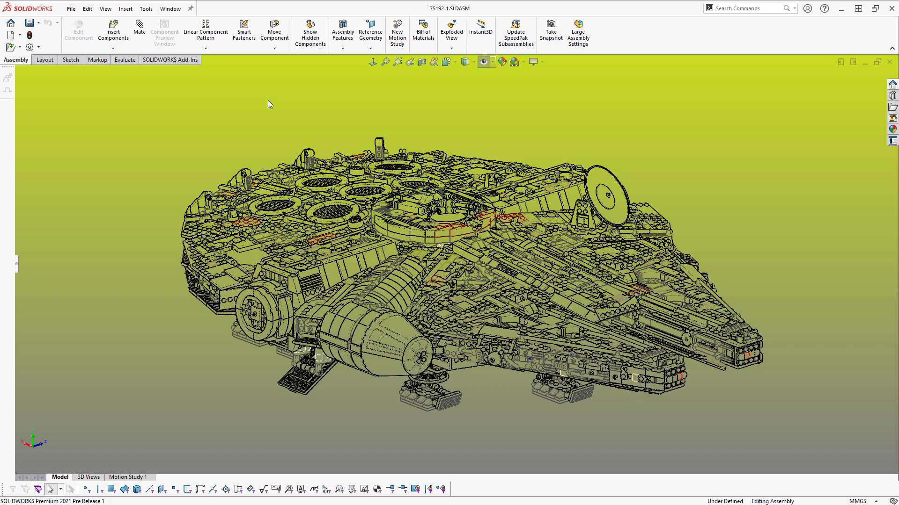
pyautogui.moveTo(268, 101)
pyautogui.mouseDown(button='middle')
pyautogui.moveTo(294, 99)
pyautogui.moveTo(186, 98)
pyautogui.moveTo(286, 112)
pyautogui.moveTo(333, 105)
pyautogui.moveTo(276, 103)
pyautogui.mouseUp(button='middle')
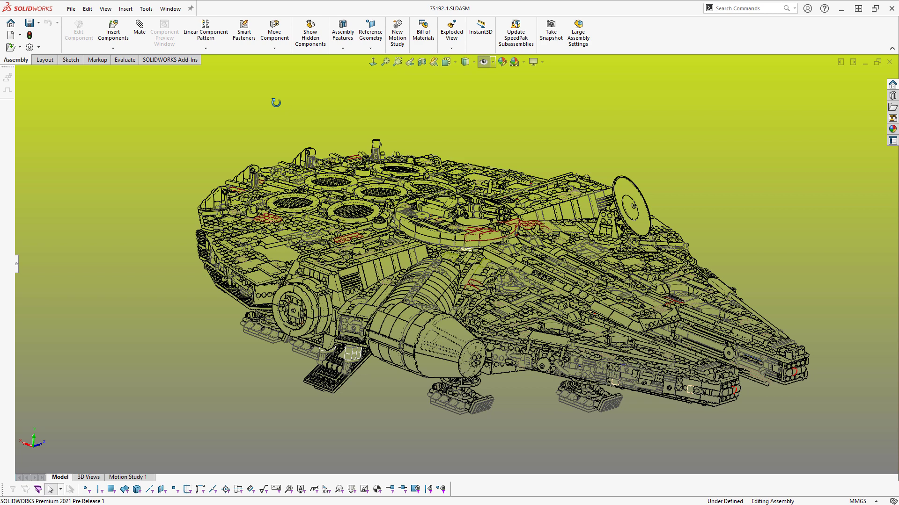
# Make a drawing from the assembly using the Drawing template and the default sheet format.
pyautogui.click(72, 9)
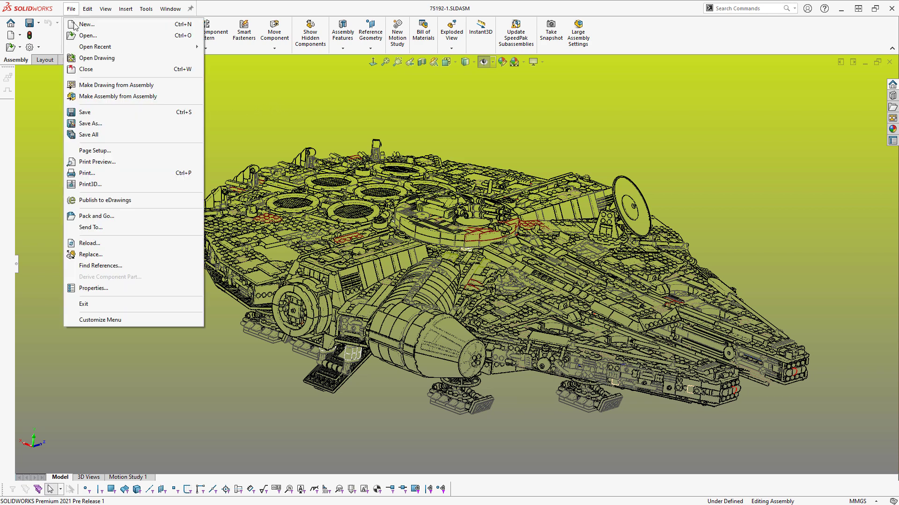
pyautogui.click(89, 84)
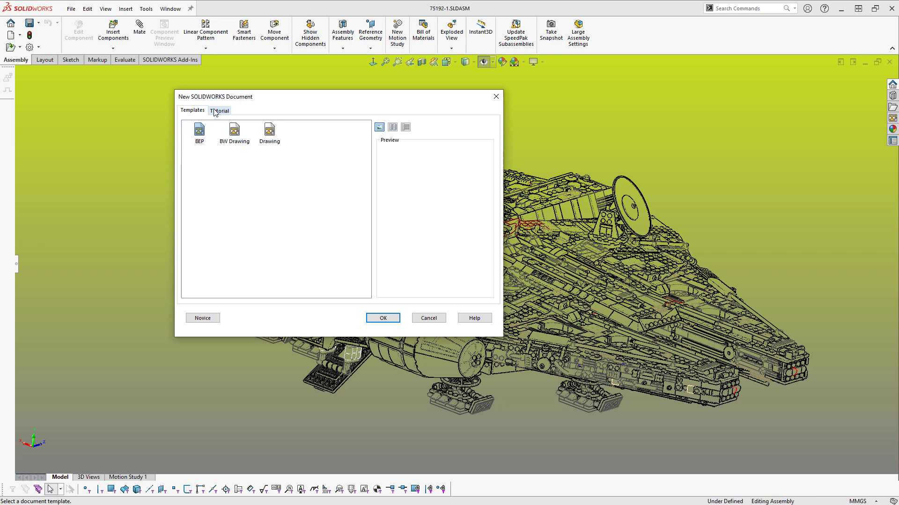
pyautogui.doubleClick(267, 139)
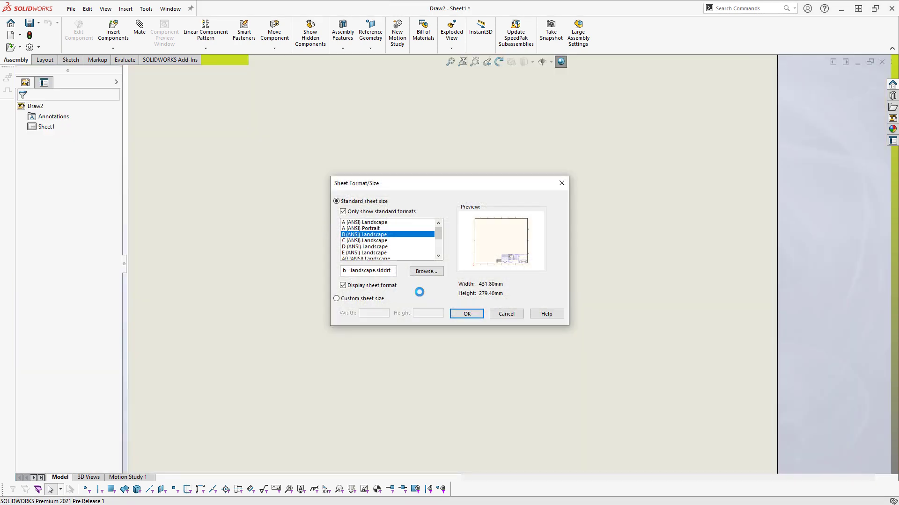
pyautogui.click(465, 314)
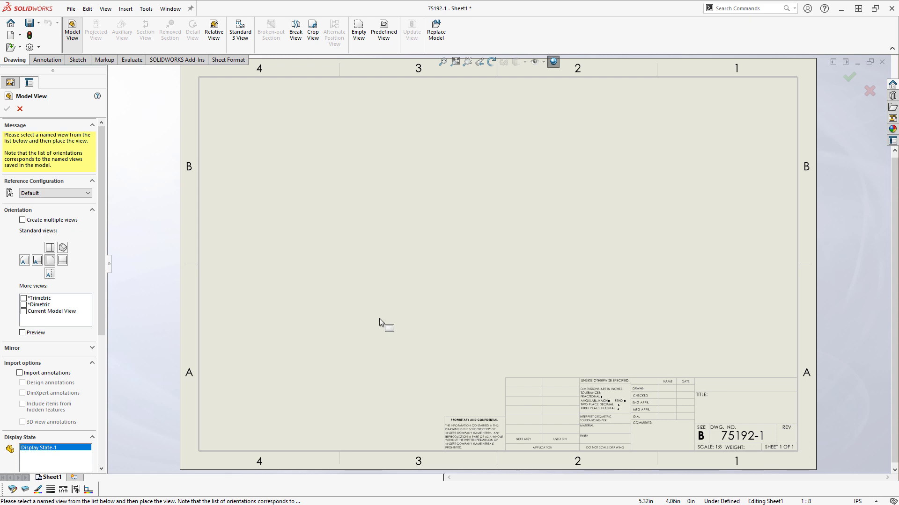
# Place the ship's front view with projected top and side views.
pyautogui.click(379, 319)
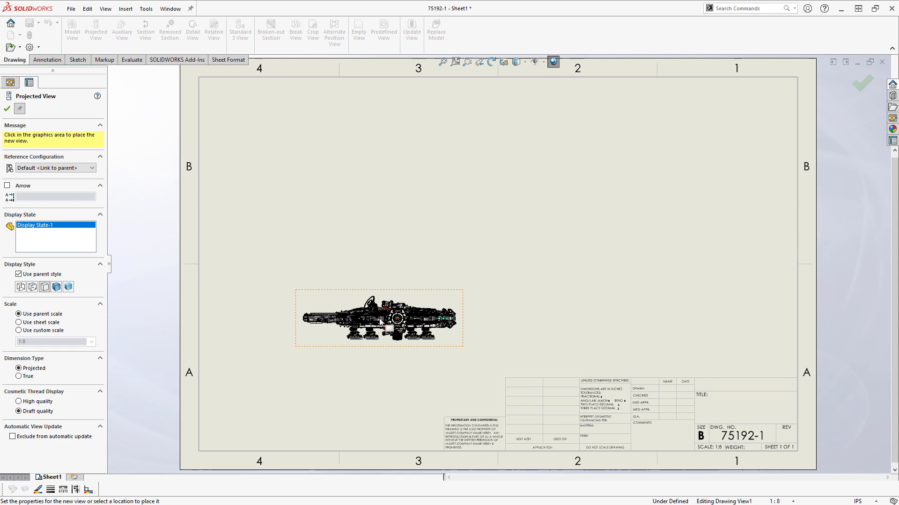
pyautogui.click(378, 170)
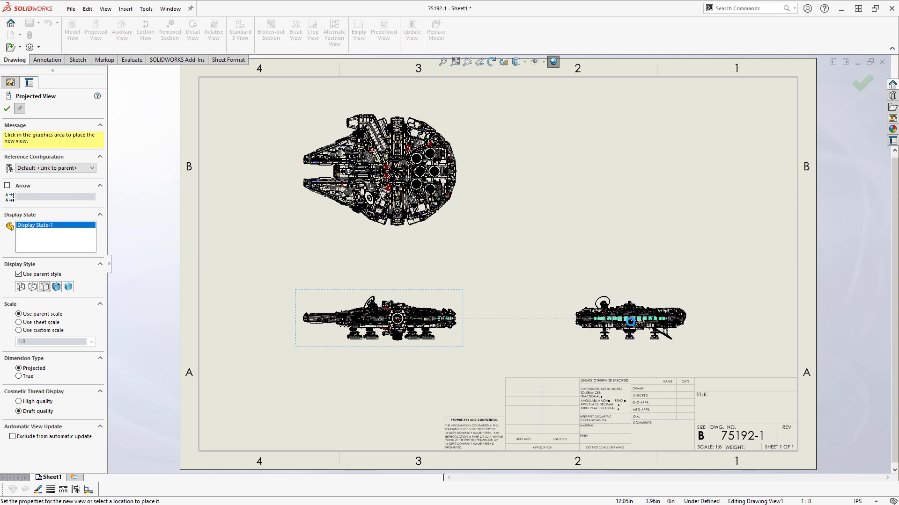
pyautogui.click(627, 321)
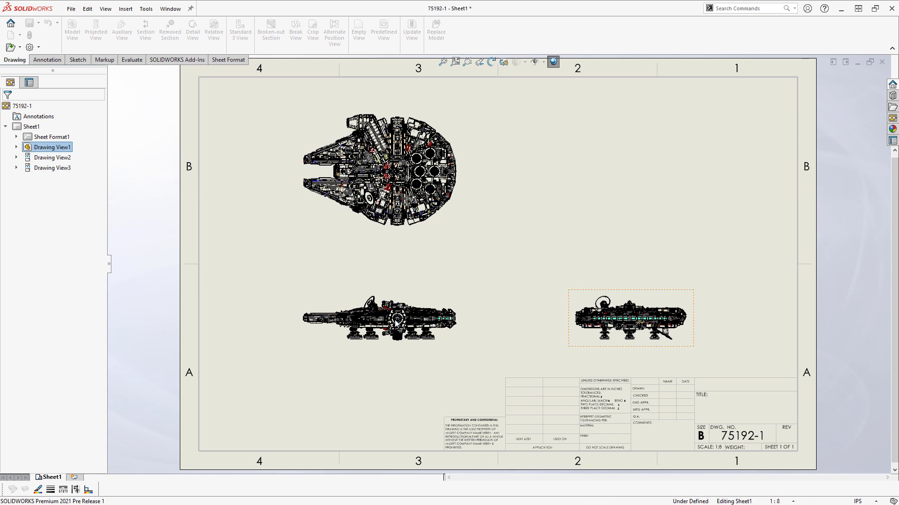
# Zoom in on the drawing sheet to inspect detail, then zoom back out.
pyautogui.scroll(-3, 395, 319)
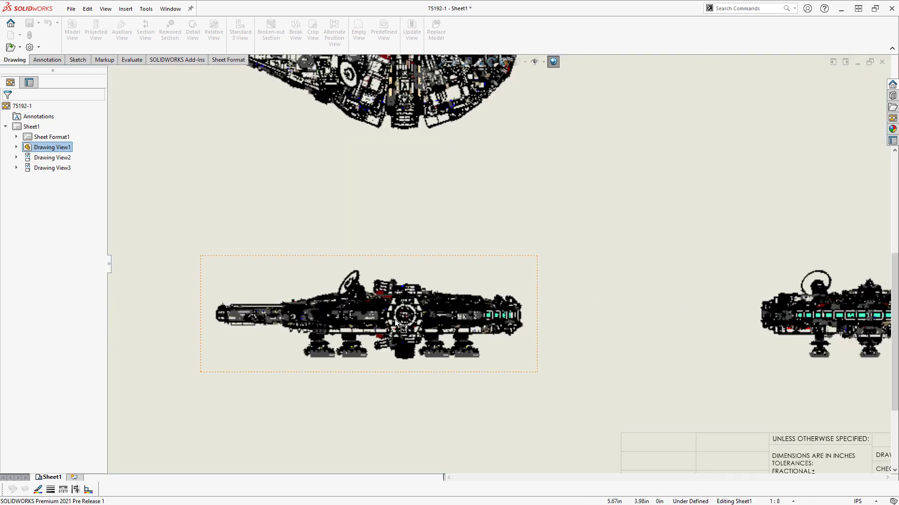
pyautogui.scroll(-10, 395, 320)
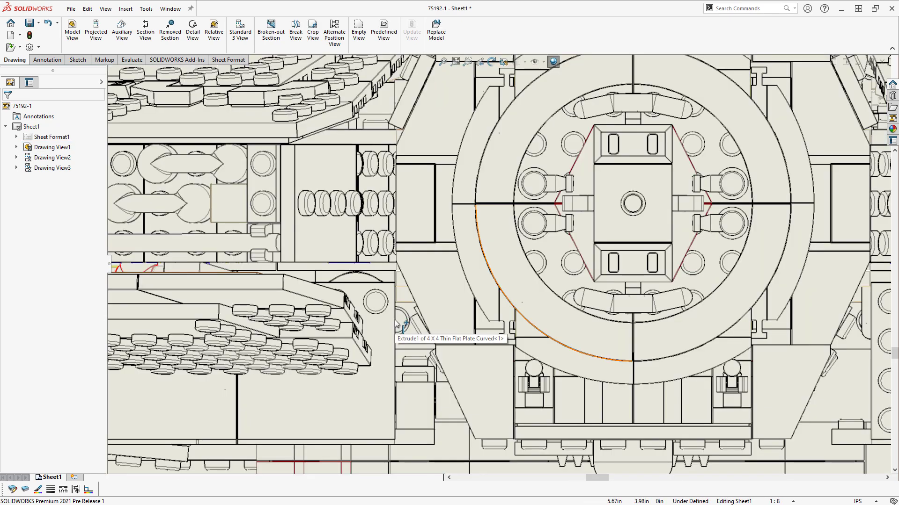
pyautogui.scroll(10, 394, 322)
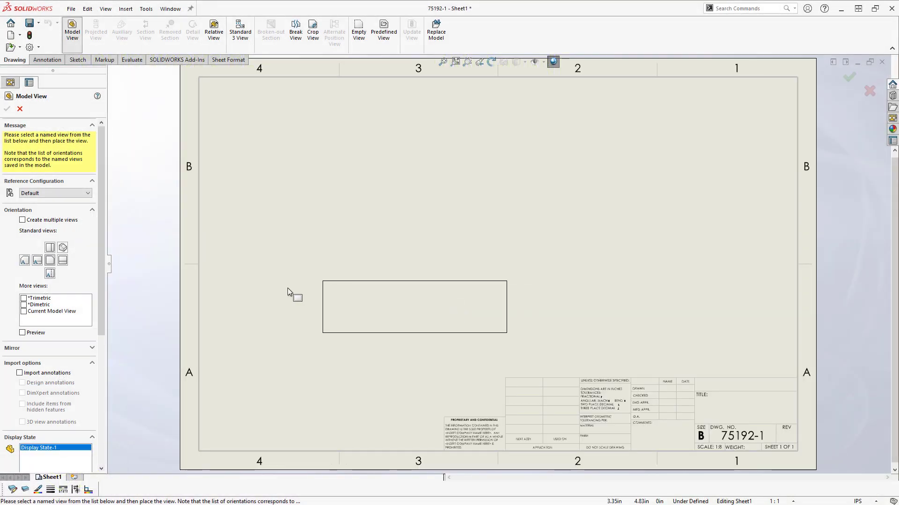
# Place the ship's front view on the sheet and a projected top view above it.
pyautogui.click(379, 320)
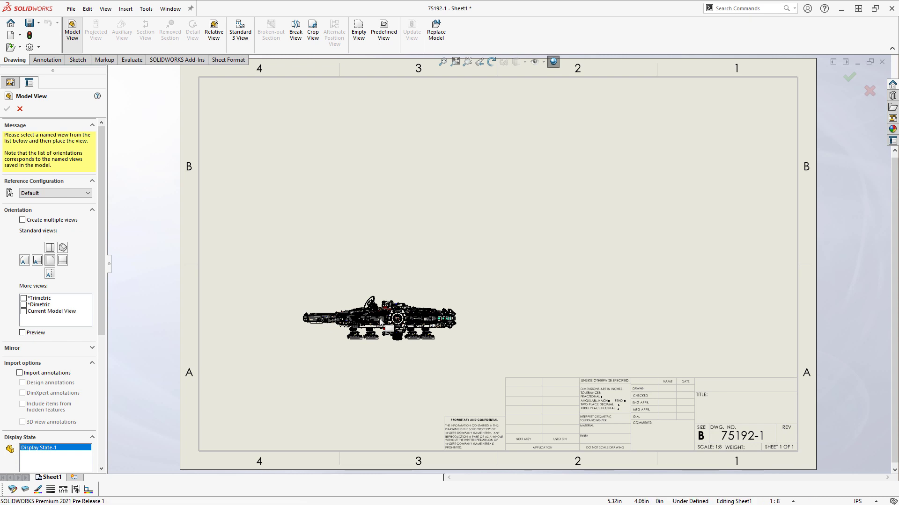
pyautogui.click(377, 170)
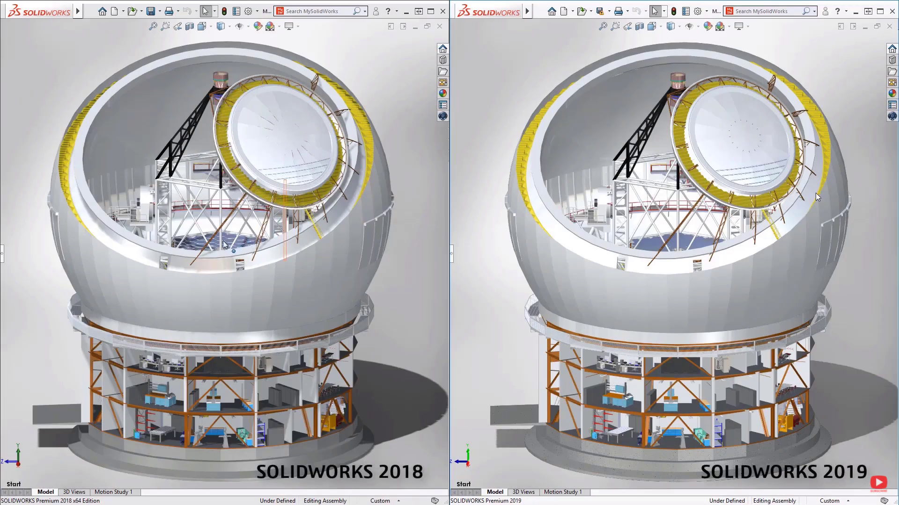
# Orbit the telescope dome and zoom into a boxed region of the model.
pyautogui.moveTo(698, 229)
pyautogui.mouseDown(button='middle')
pyautogui.moveTo(607, 234)
pyautogui.moveTo(796, 237)
pyautogui.moveTo(687, 188)
pyautogui.moveTo(688, 244)
pyautogui.mouseUp(button='middle')
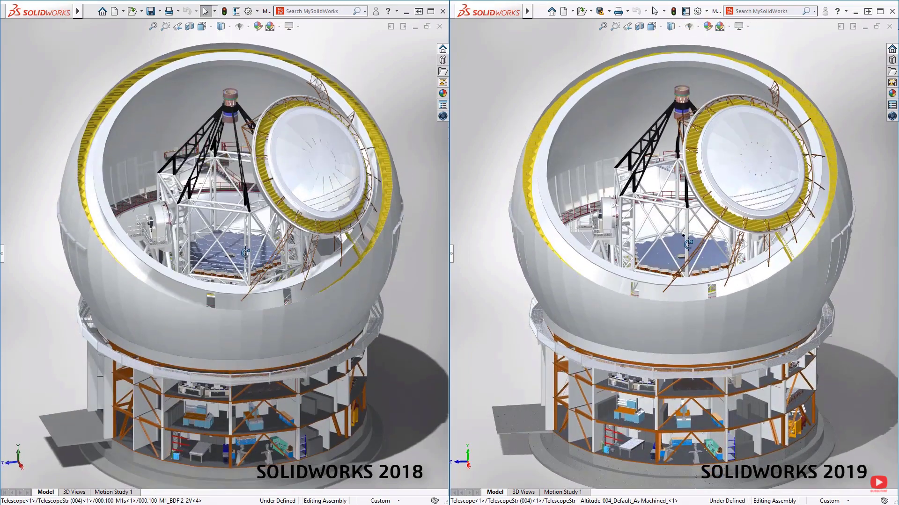
pyautogui.click(615, 26)
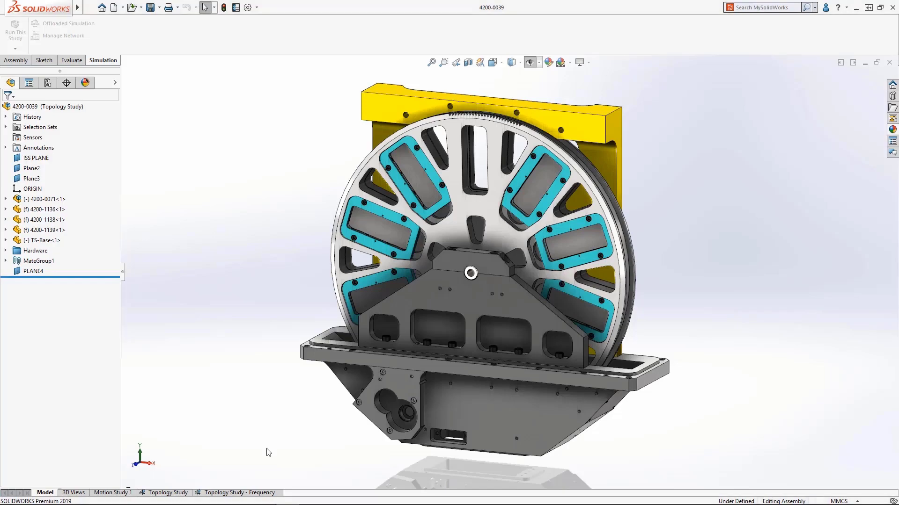
# Display the Material Mass1 plot, then open Topology Study - Frequency's Goals and Constraints.
pyautogui.moveTo(268, 452); pyautogui.dragTo(472, 457, button='middle')
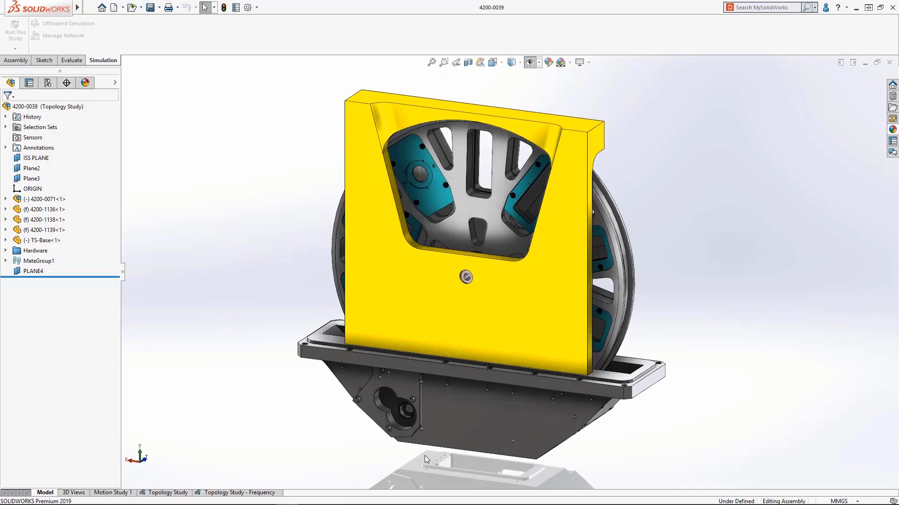
pyautogui.click(178, 493)
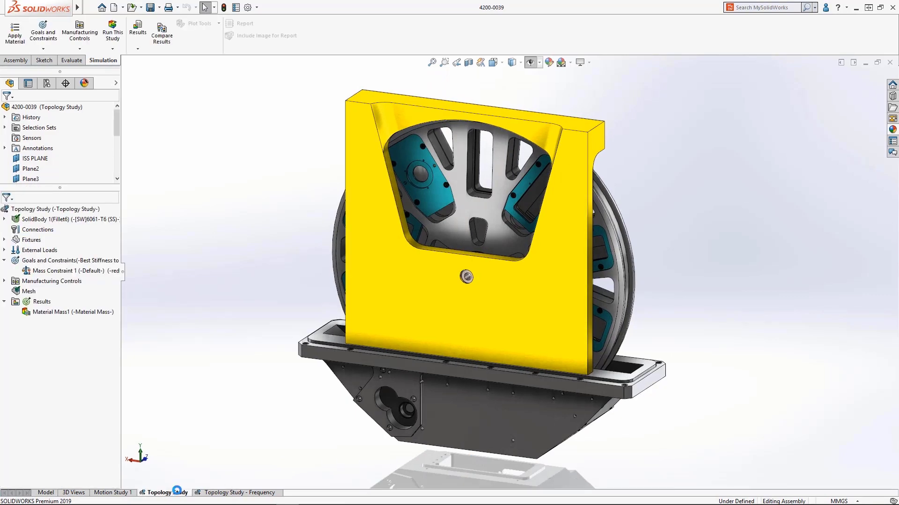
pyautogui.click(63, 311)
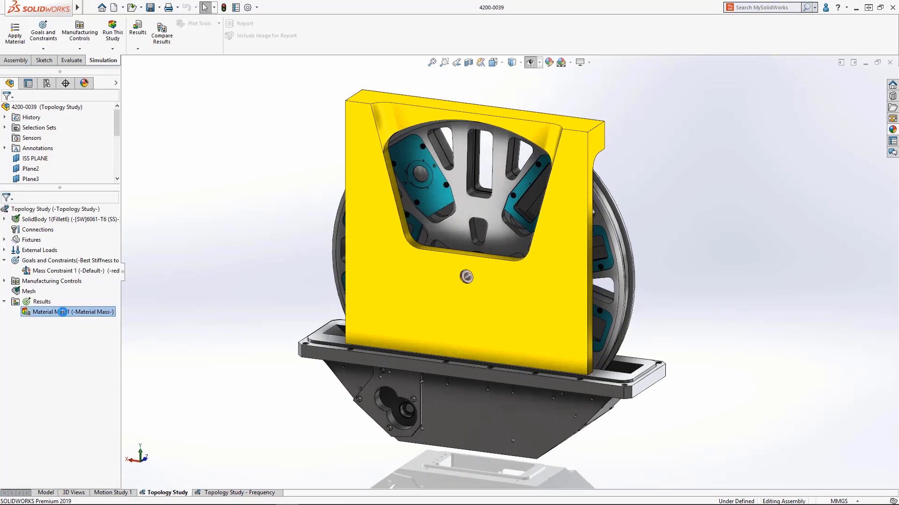
pyautogui.doubleClick(62, 312)
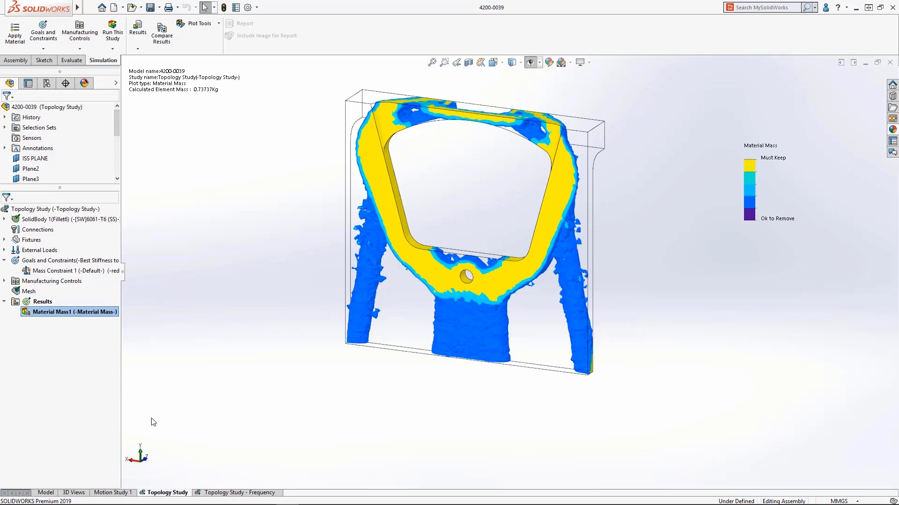
pyautogui.click(210, 493)
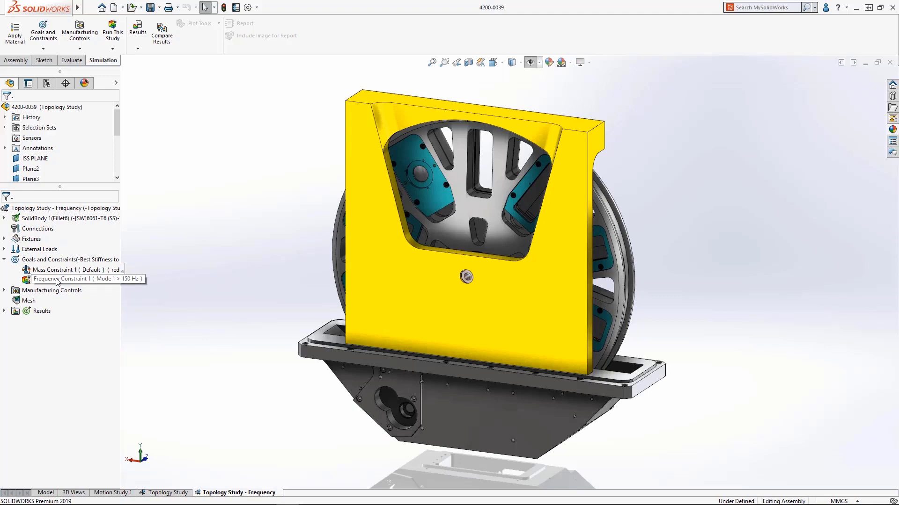
pyautogui.doubleClick(57, 280)
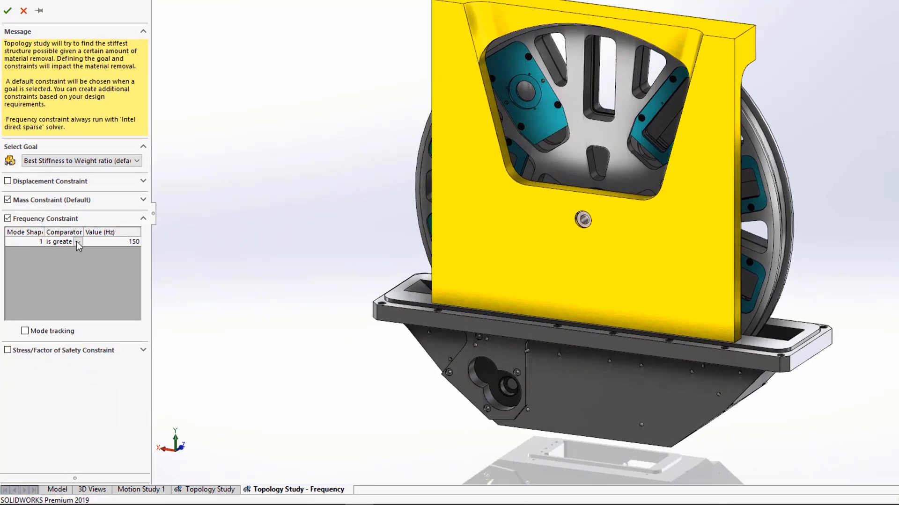
# Keep the mode 1 frequency constraint's comparator as 'is greater than'.
pyautogui.click(77, 242)
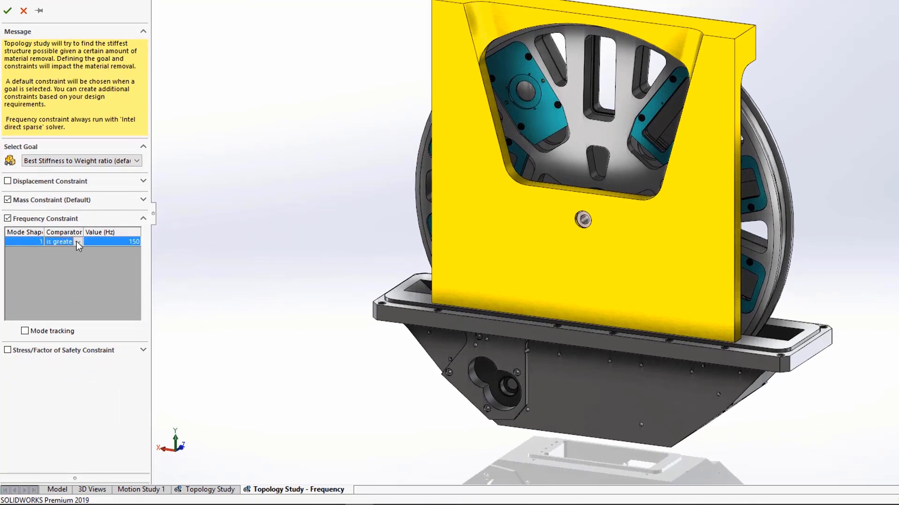
pyautogui.click(77, 242)
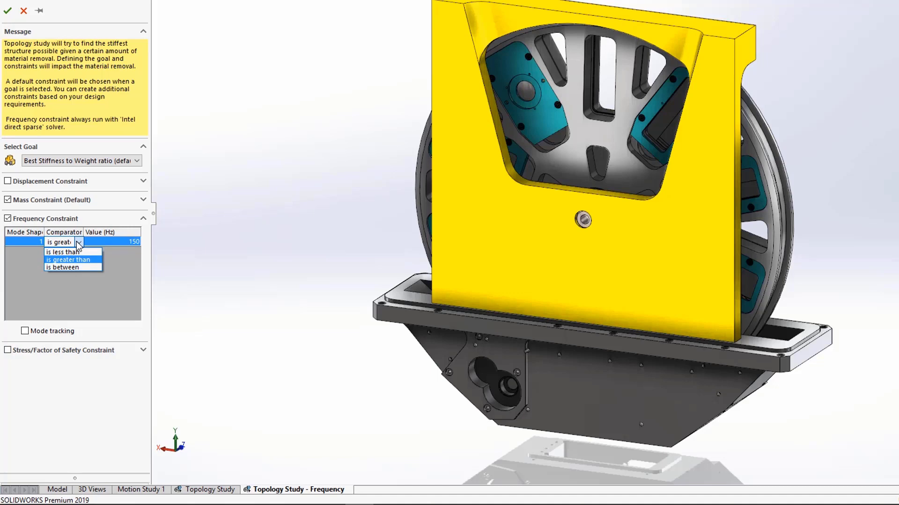
pyautogui.click(78, 242)
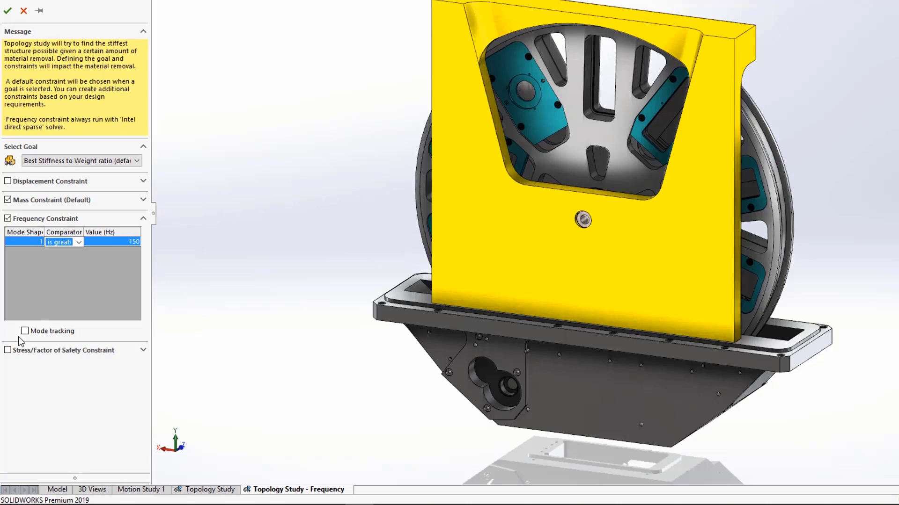
# Enable a stress constraint and set it to Factor of Safety Constraint.
pyautogui.click(7, 350)
pyautogui.scroll(-1, 9, 351)
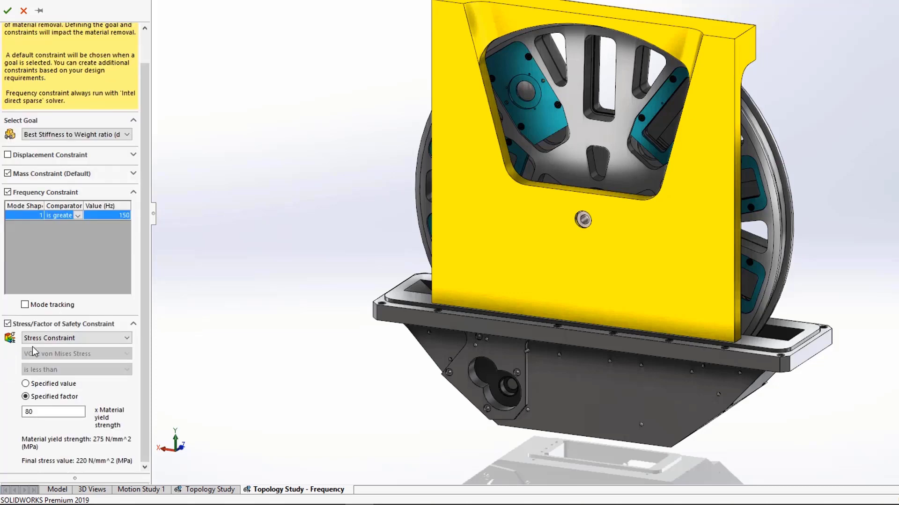
pyautogui.click(54, 337)
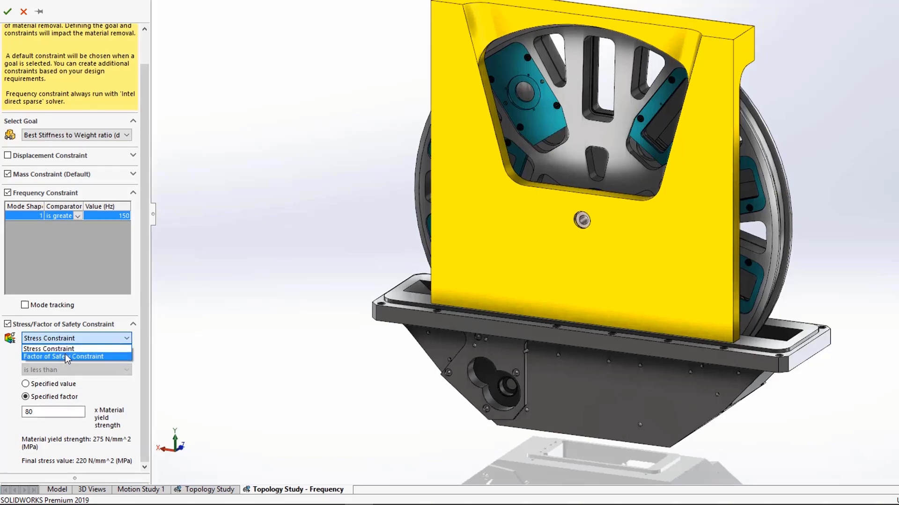
pyautogui.click(66, 356)
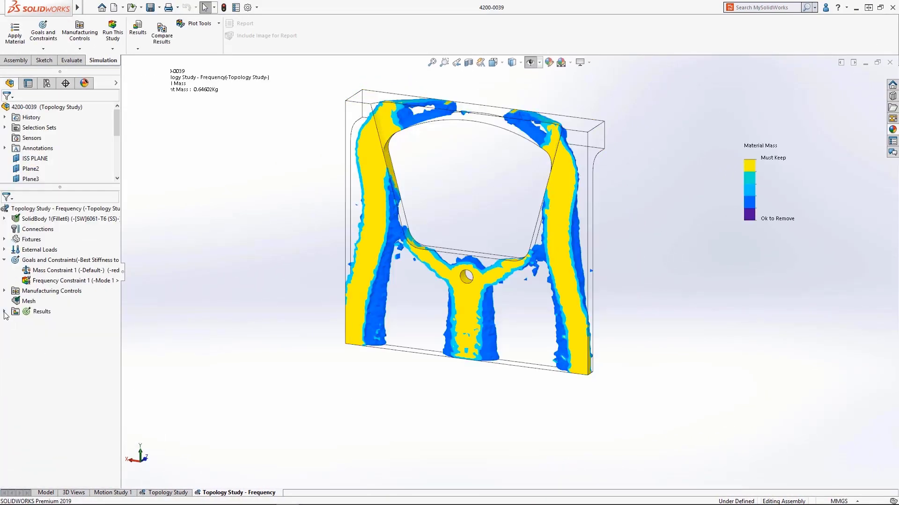
# Compare Material Mass1 across all studies in this configuration, excluding mesh results.
pyautogui.click(4, 312)
pyautogui.rightClick(30, 322)
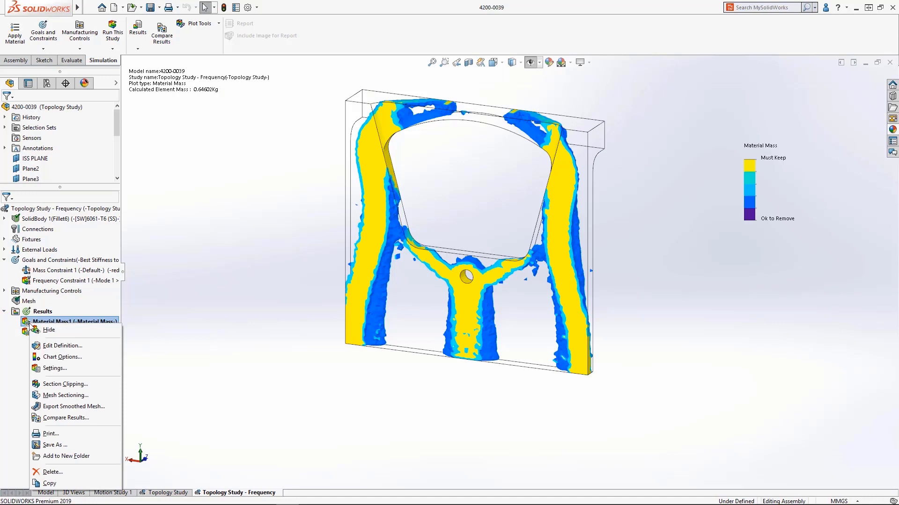
pyautogui.click(66, 417)
pyautogui.click(6, 183)
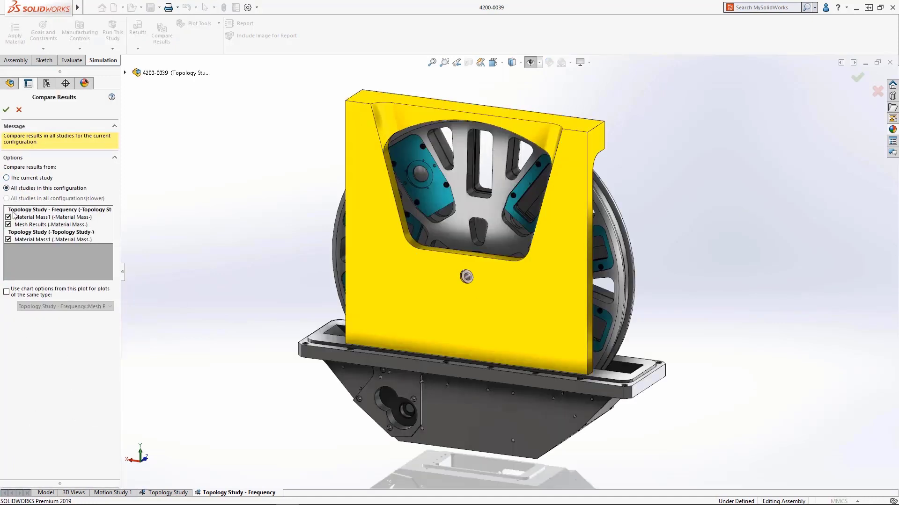
pyautogui.click(8, 224)
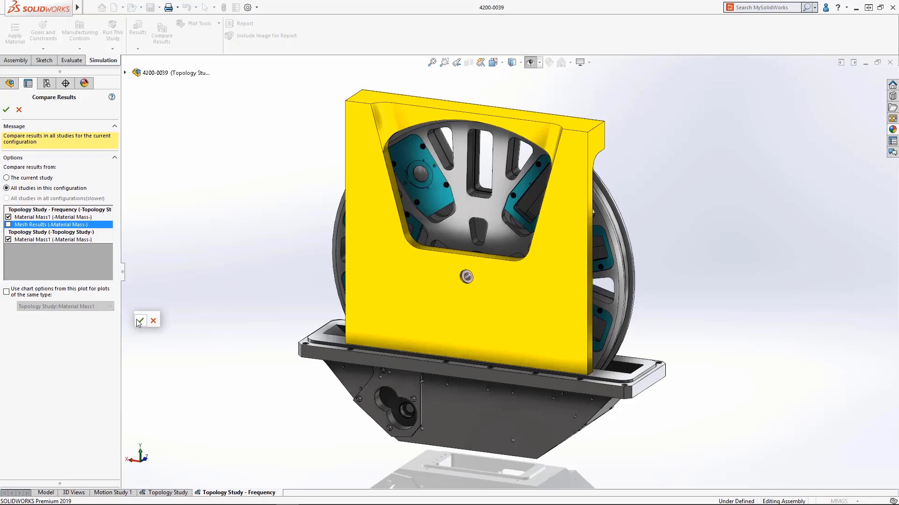
pyautogui.click(140, 321)
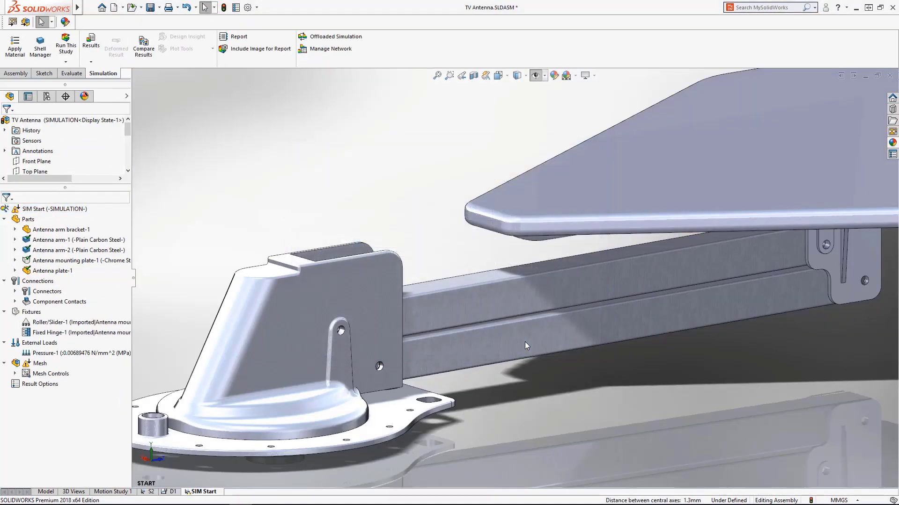
# Start a pin connector and select the first bracket hole face and antenna arm edge.
pyautogui.press('s')
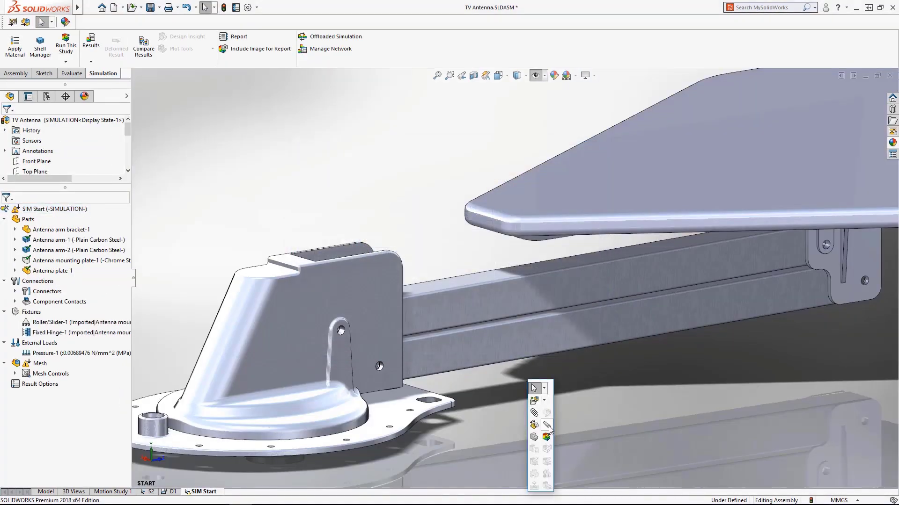
pyautogui.click(546, 426)
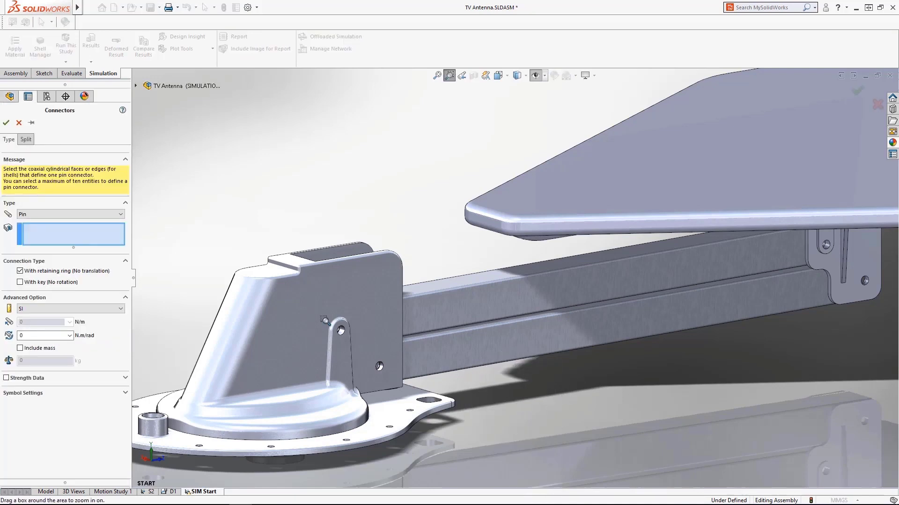
pyautogui.moveTo(326, 321); pyautogui.dragTo(392, 357)
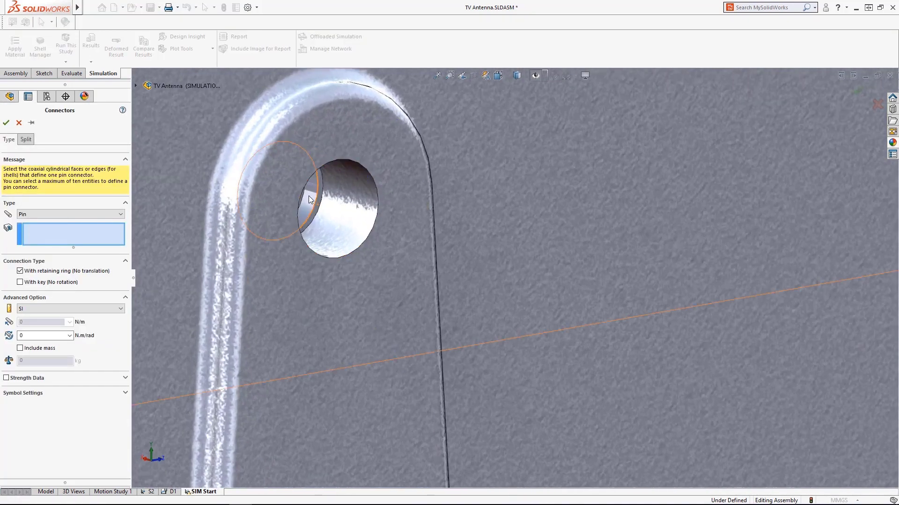
pyautogui.click(332, 240)
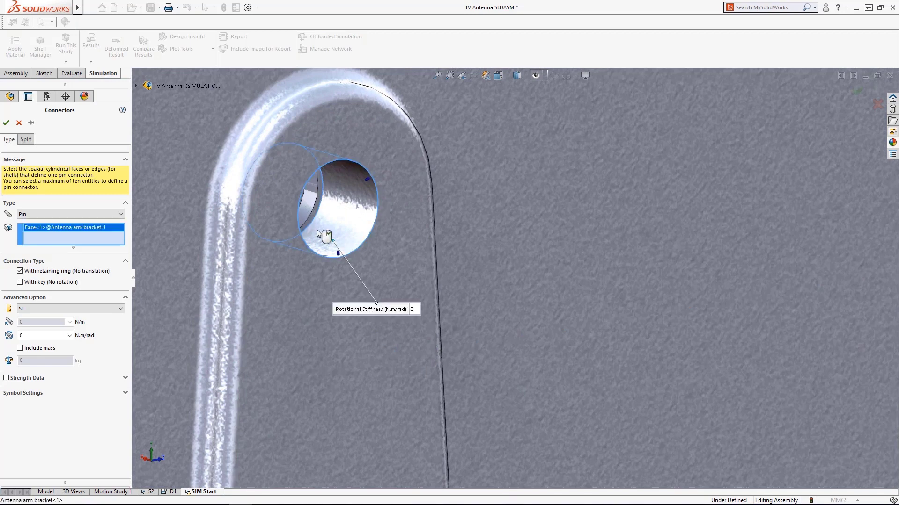
pyautogui.click(299, 209)
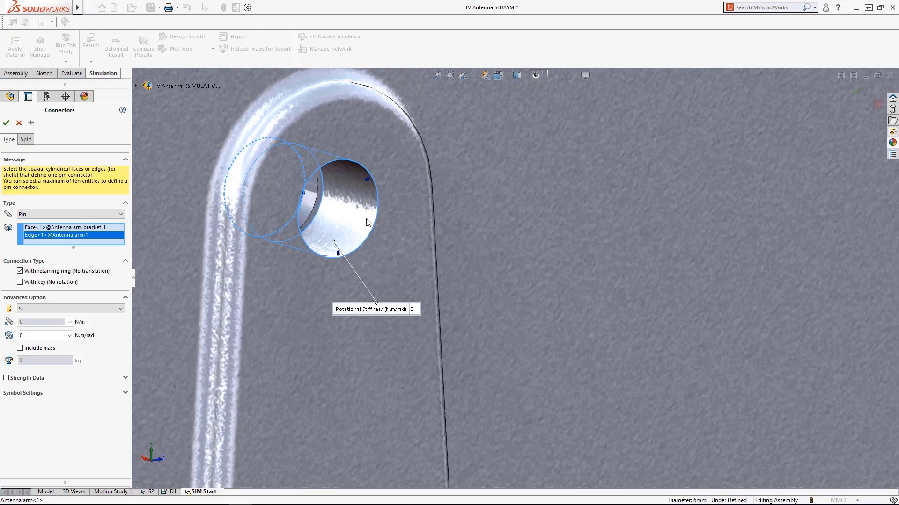
# Select the second bracket hole face and arm edge on the bracket's other side.
pyautogui.press('f')
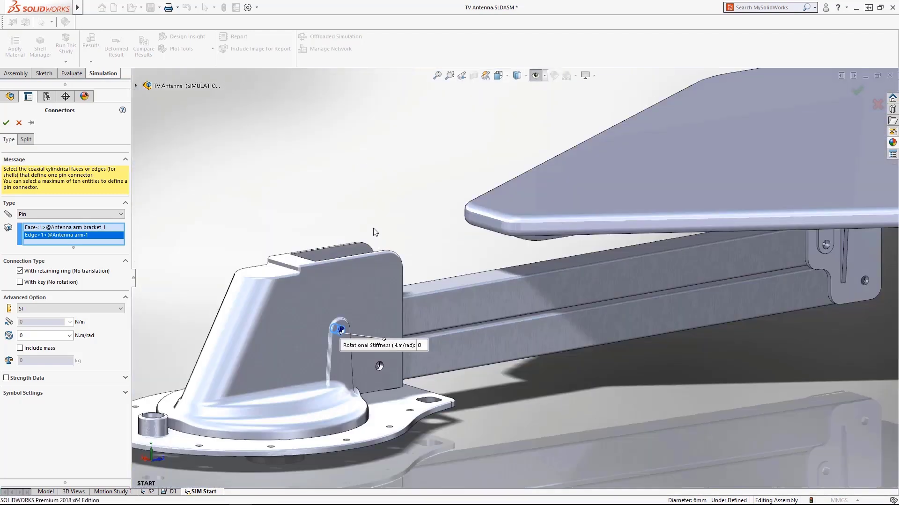
pyautogui.moveTo(375, 232); pyautogui.dragTo(504, 217, button='middle')
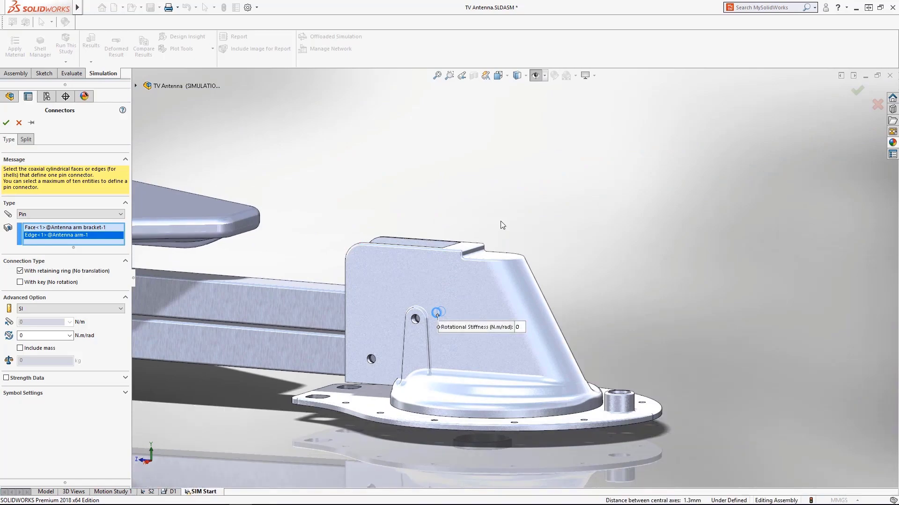
pyautogui.moveTo(499, 227); pyautogui.dragTo(534, 226, button='right')
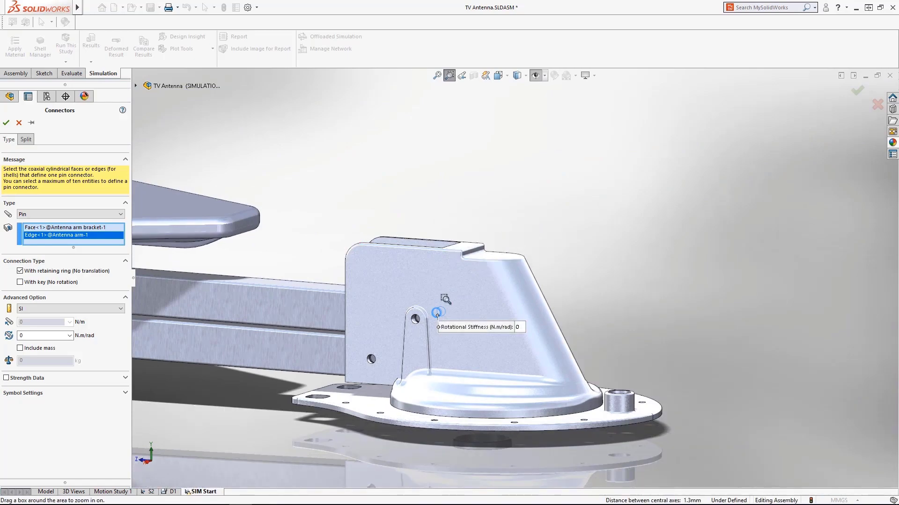
pyautogui.moveTo(412, 316); pyautogui.dragTo(456, 354)
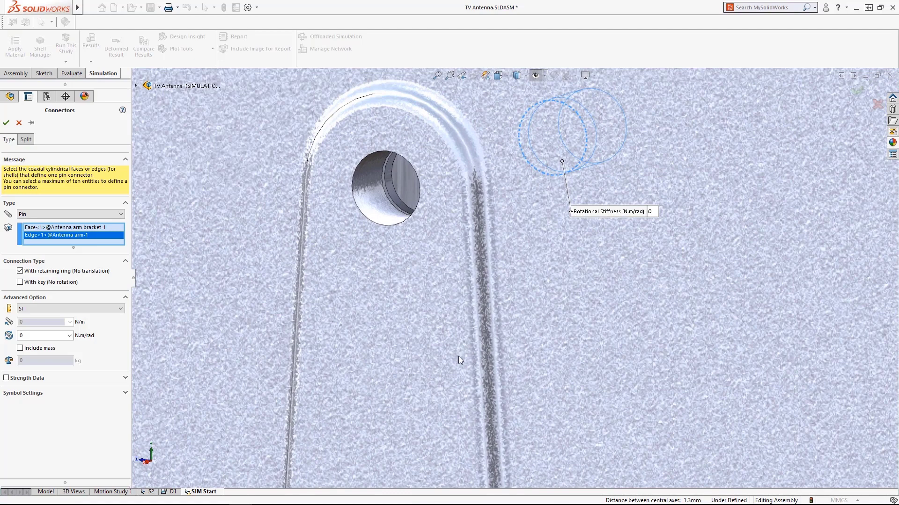
pyautogui.click(373, 201)
pyautogui.click(393, 189)
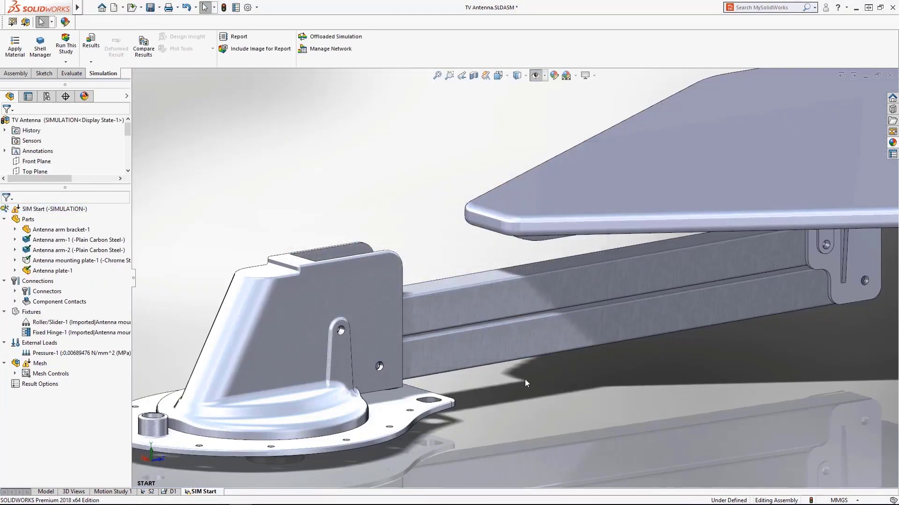
pyautogui.press('s')
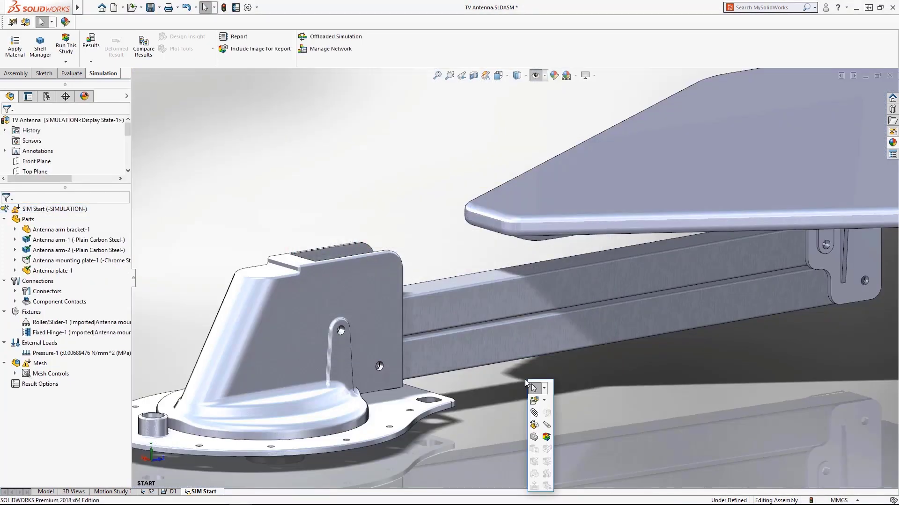
pyautogui.click(546, 426)
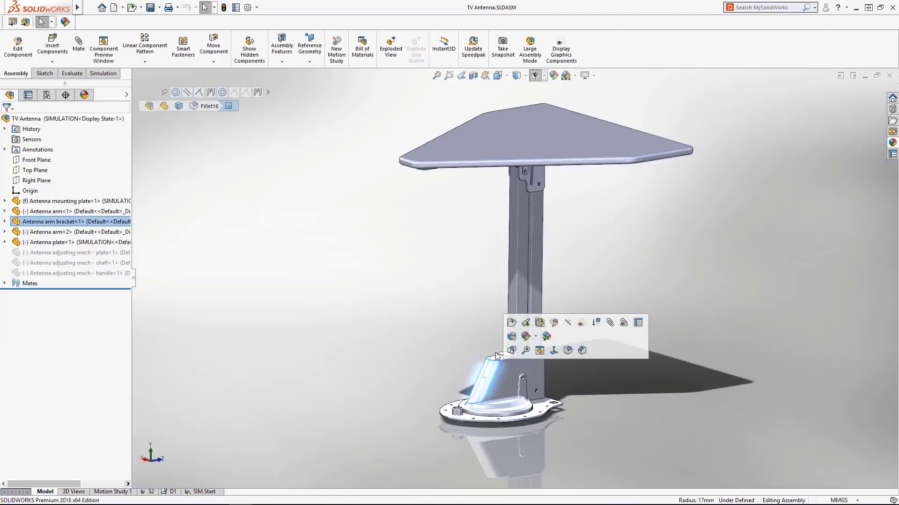
# Open the antenna arm bracket part, activate study S1, and run Stress Hot Spot Diagnosis.
pyautogui.click(512, 321)
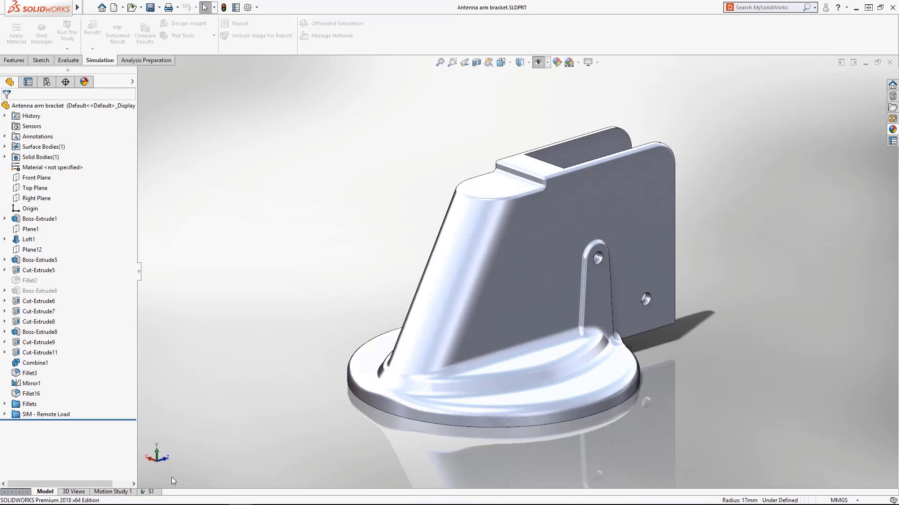
pyautogui.click(152, 491)
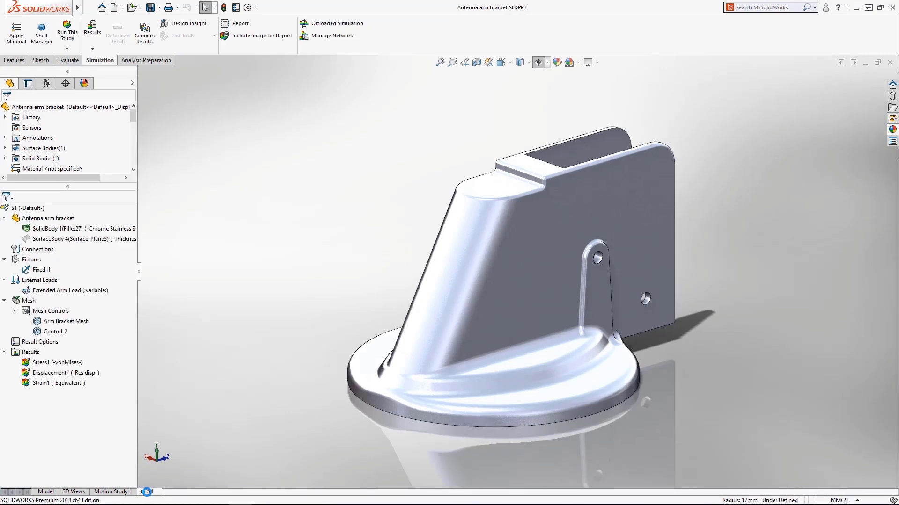
pyautogui.rightClick(27, 355)
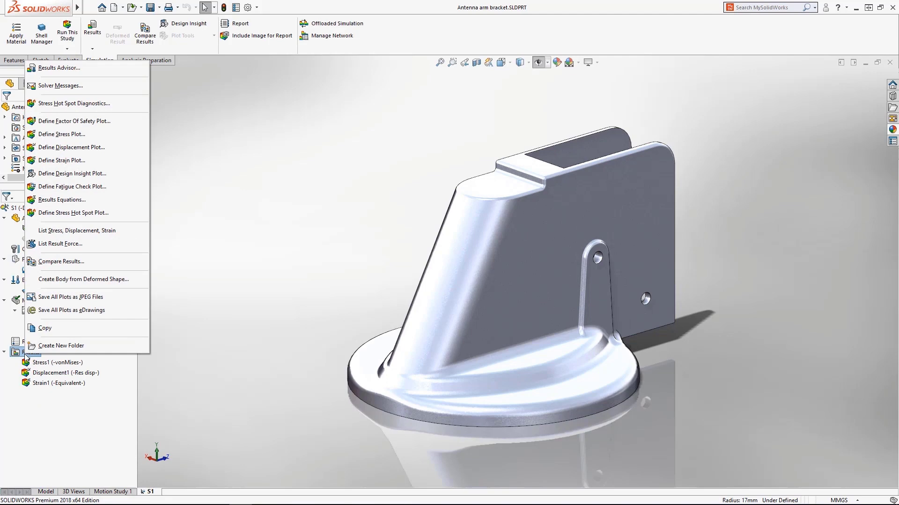
pyautogui.click(60, 104)
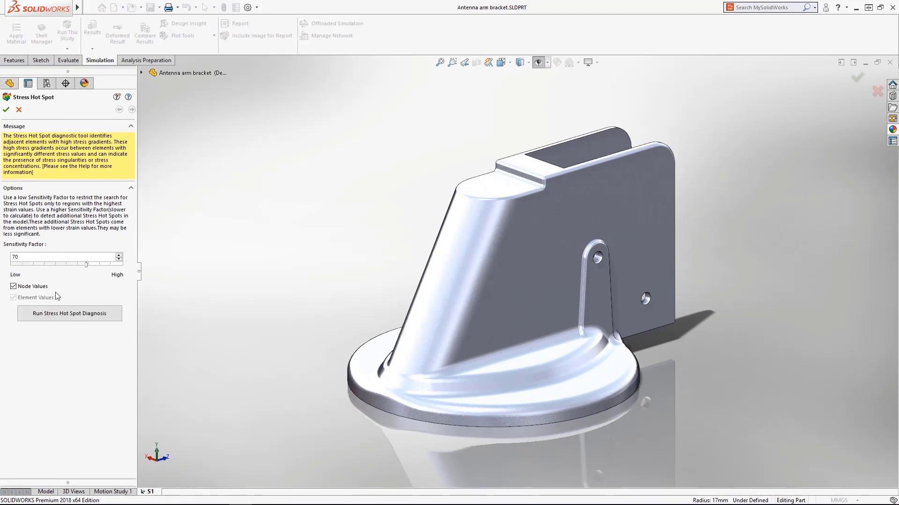
pyautogui.click(58, 315)
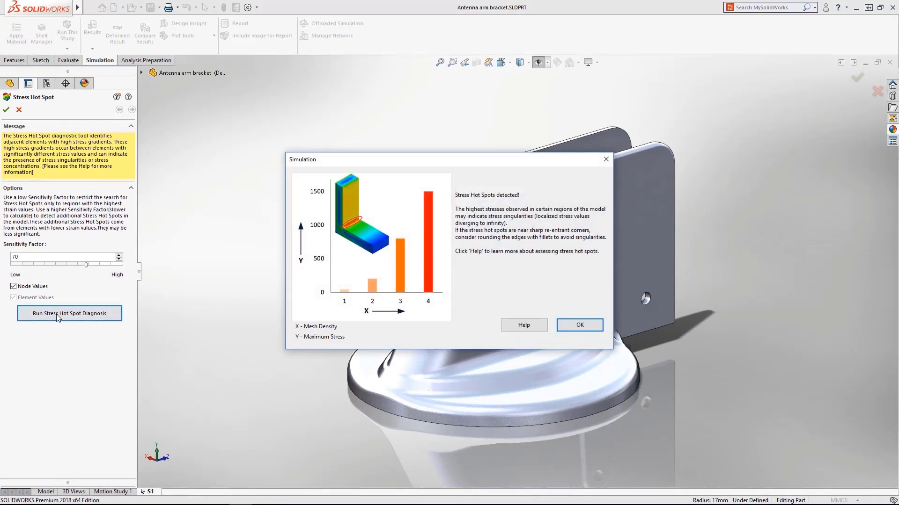
# Dismiss the hot spots message, run Stress Singularity Diagnosis, and select the arm bracket component.
pyautogui.press('Return')
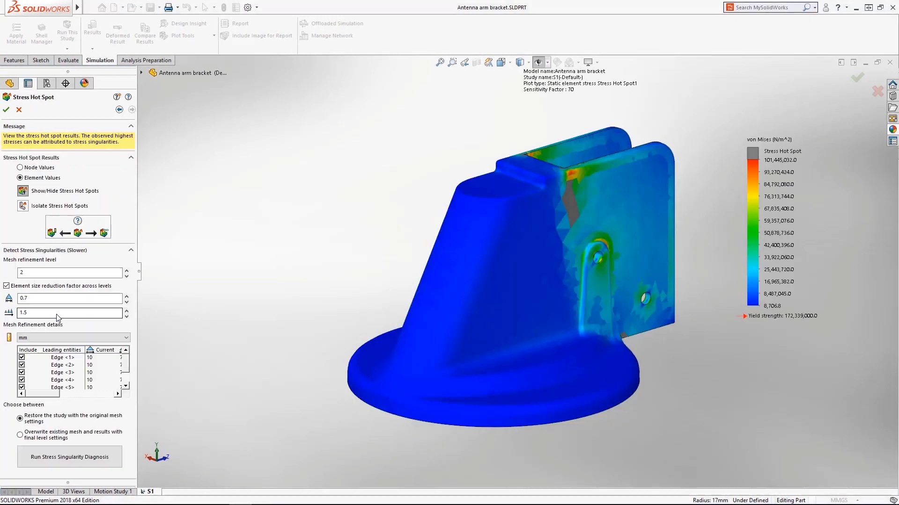
pyautogui.click(40, 466)
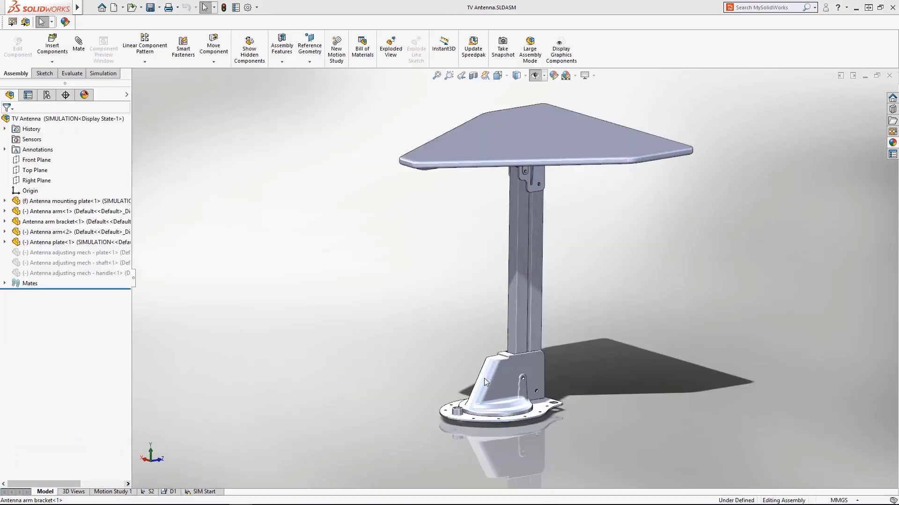
pyautogui.click(499, 367)
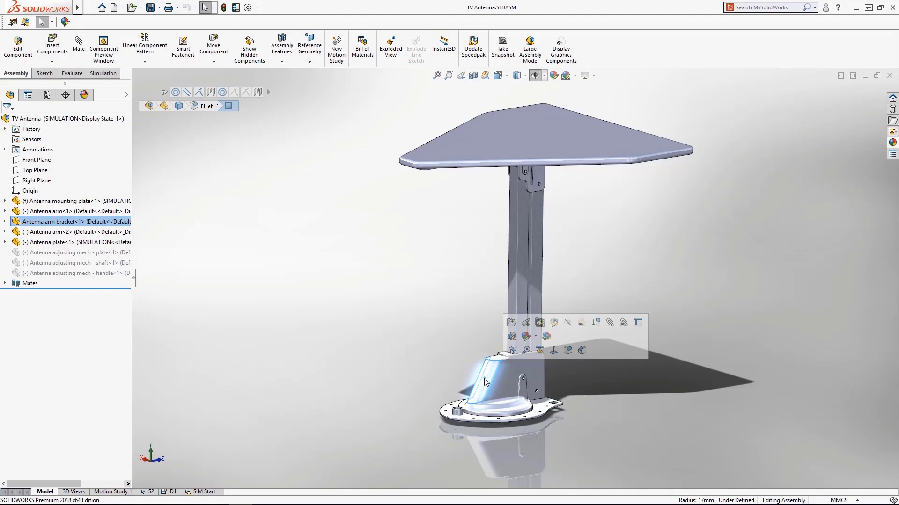
# Open the arm bracket part and tick Stress1 under both Static 2021 and Zero Gap for comparison.
pyautogui.click(513, 321)
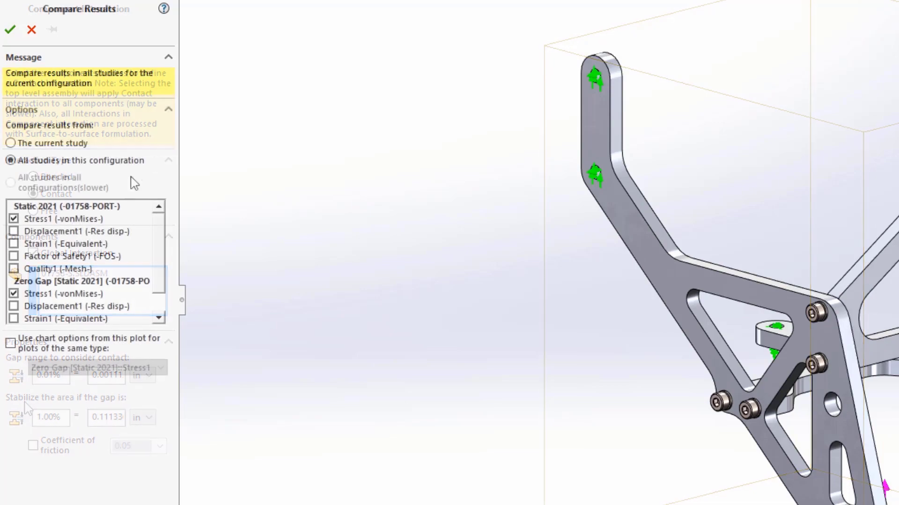
pyautogui.click(75, 221)
pyautogui.click(61, 292)
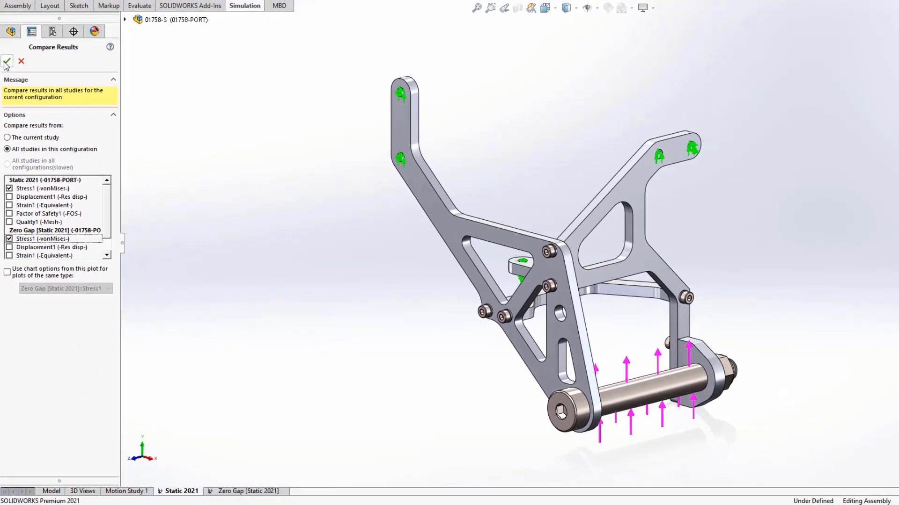
# Confirm the comparison, zoom both stress views onto the bracket's lower right, and orbit them.
pyautogui.click(7, 57)
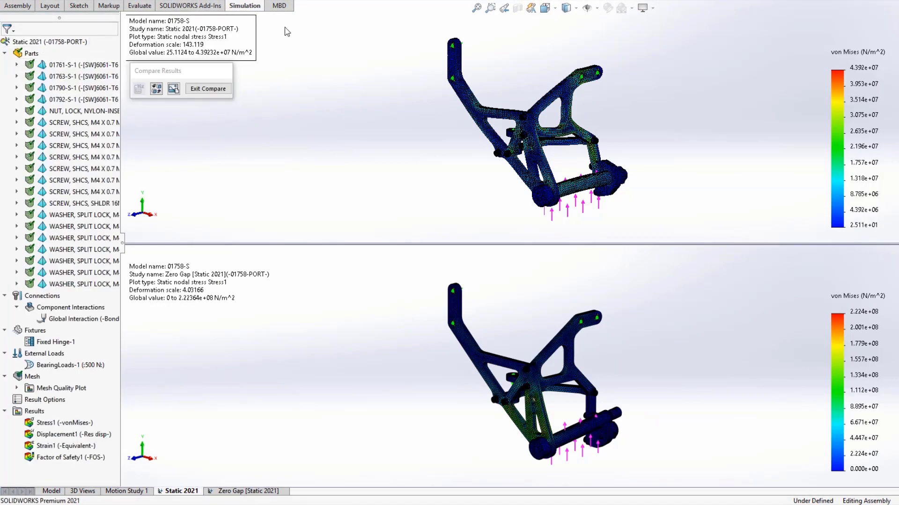
pyautogui.click(490, 7)
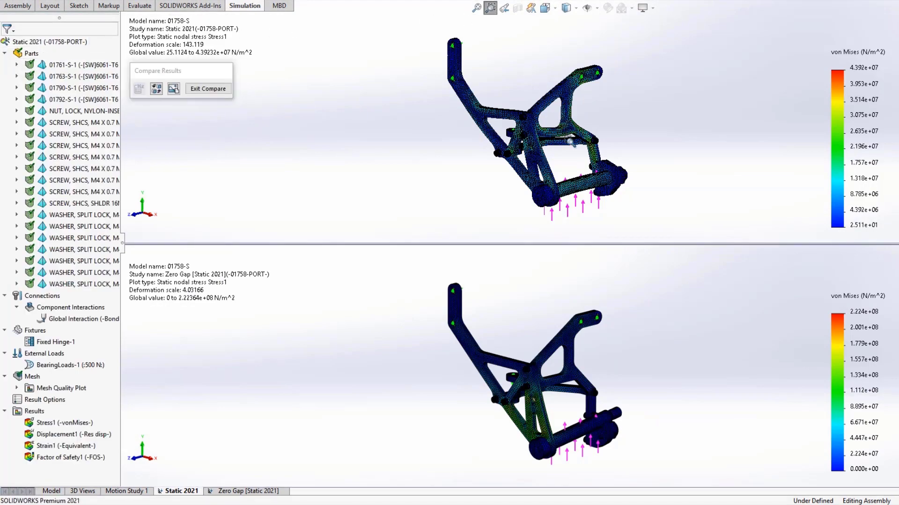
pyautogui.moveTo(565, 138); pyautogui.dragTo(641, 208)
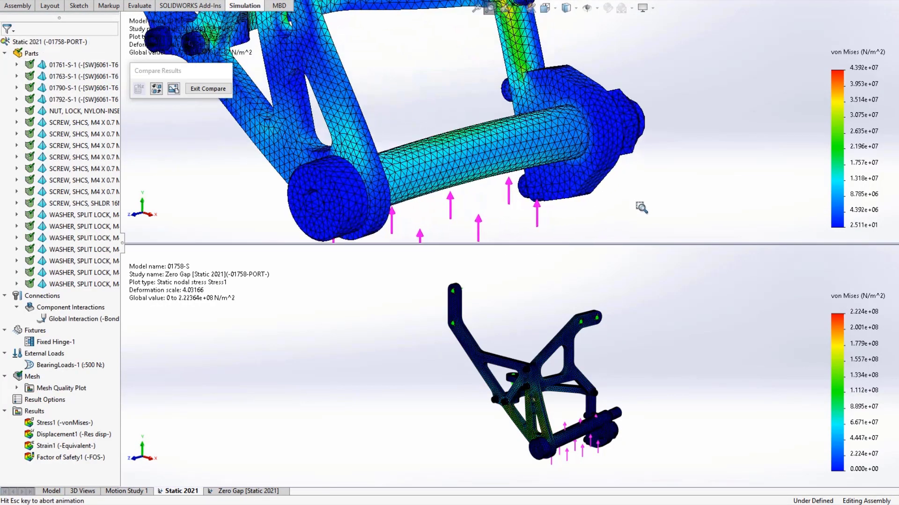
pyautogui.moveTo(635, 205); pyautogui.dragTo(615, 193, button='middle')
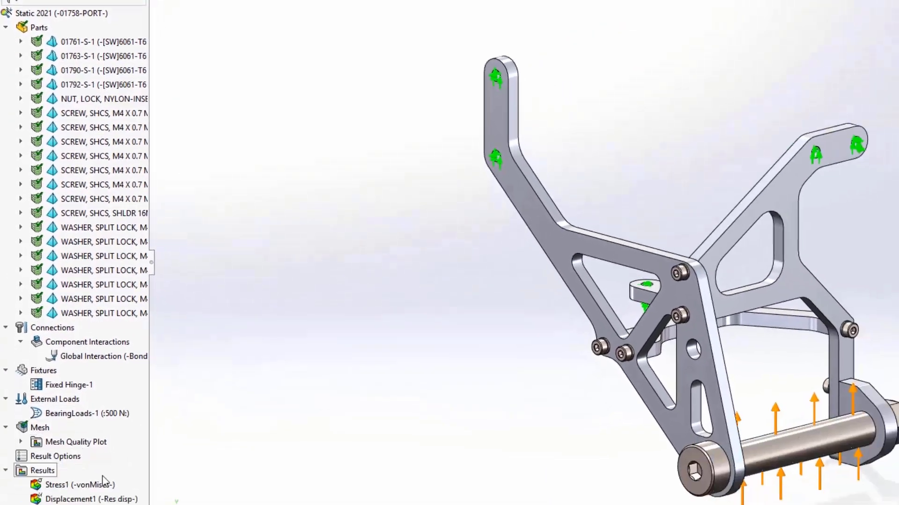
# Show the Stress1 von Mises plot and review Mesh Details, noting the 00:00:28 mesh time.
pyautogui.rightClick(93, 454)
pyautogui.click(144, 356)
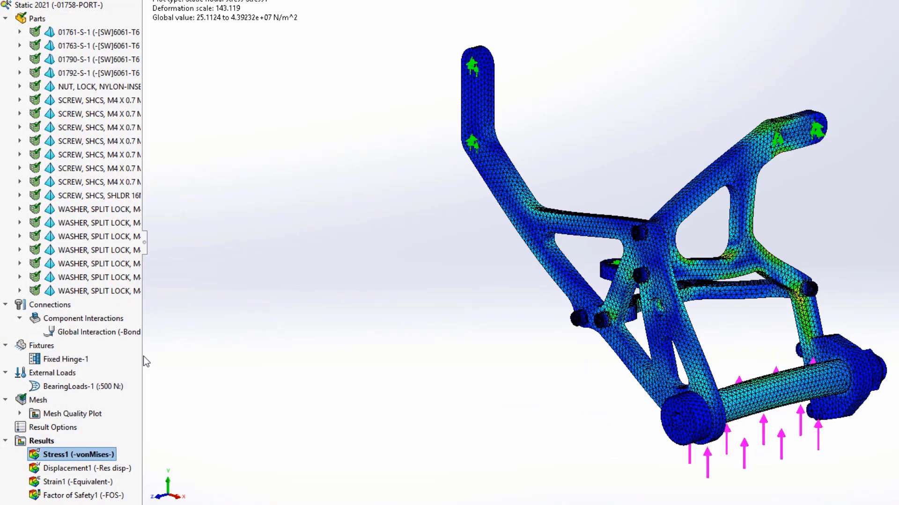
pyautogui.rightClick(39, 400)
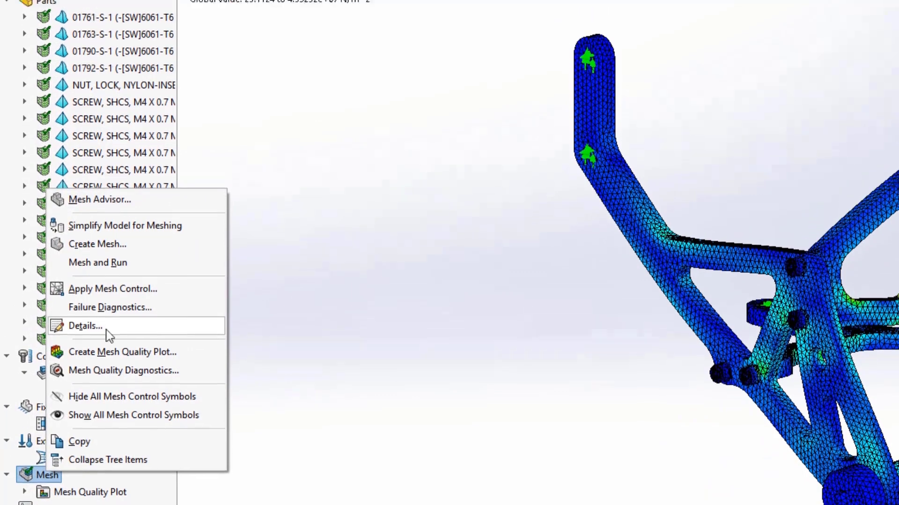
pyautogui.click(107, 328)
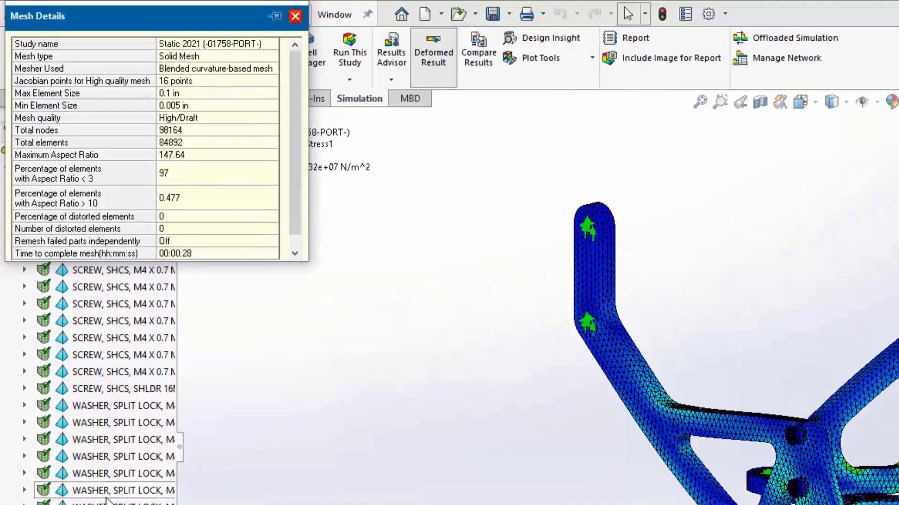
pyautogui.click(214, 255)
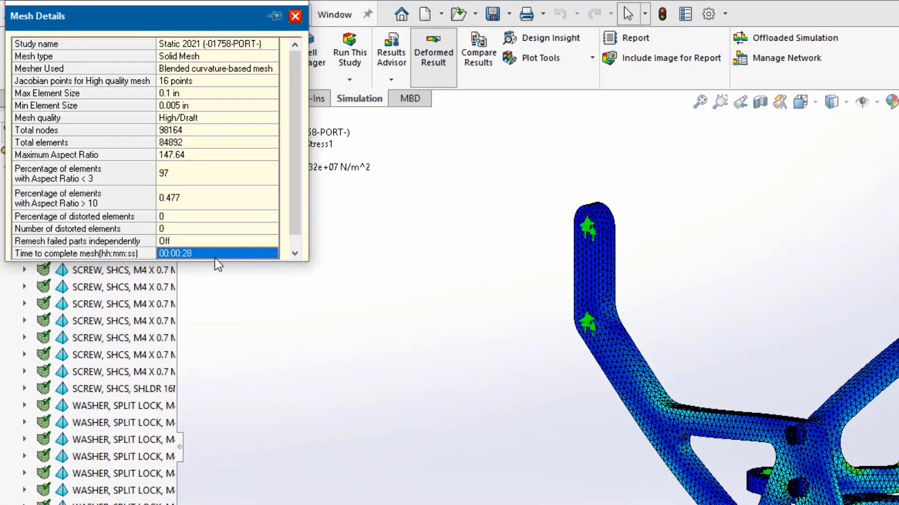
pyautogui.click(295, 16)
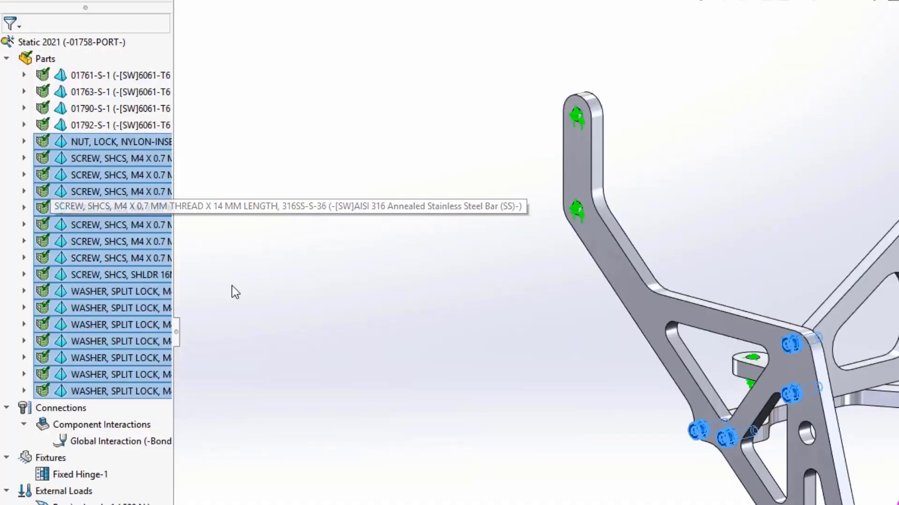
pyautogui.click(259, 341)
# Show Stress1 again and reopen Mesh Details to point out the 00:00:28 completion time.
pyautogui.rightClick(100, 452)
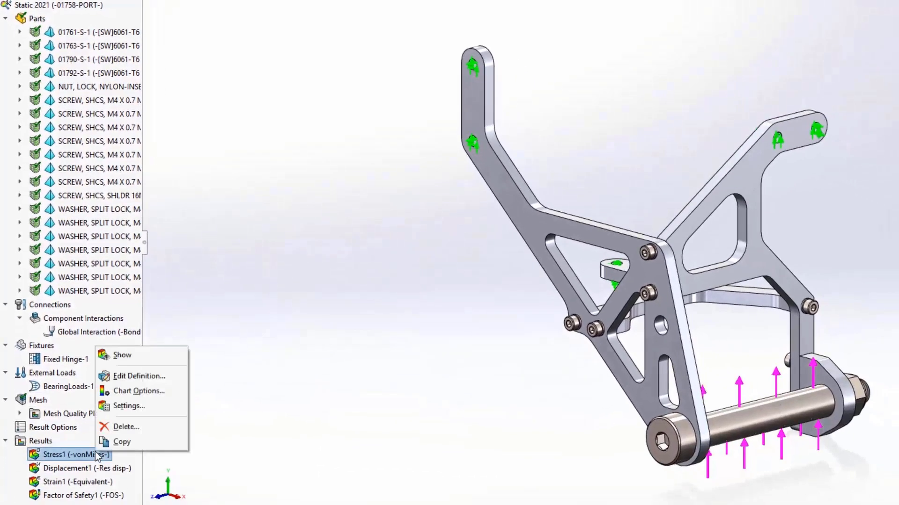
pyautogui.click(129, 356)
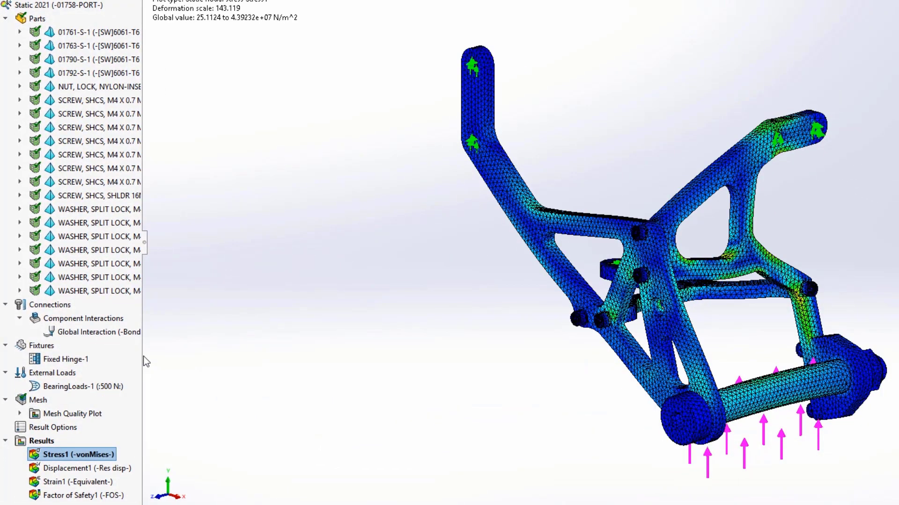
pyautogui.rightClick(41, 398)
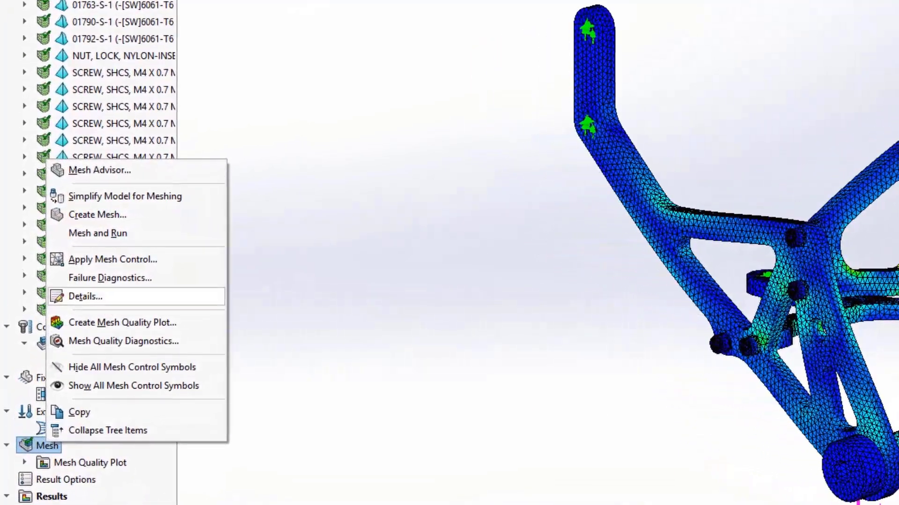
pyautogui.click(92, 290)
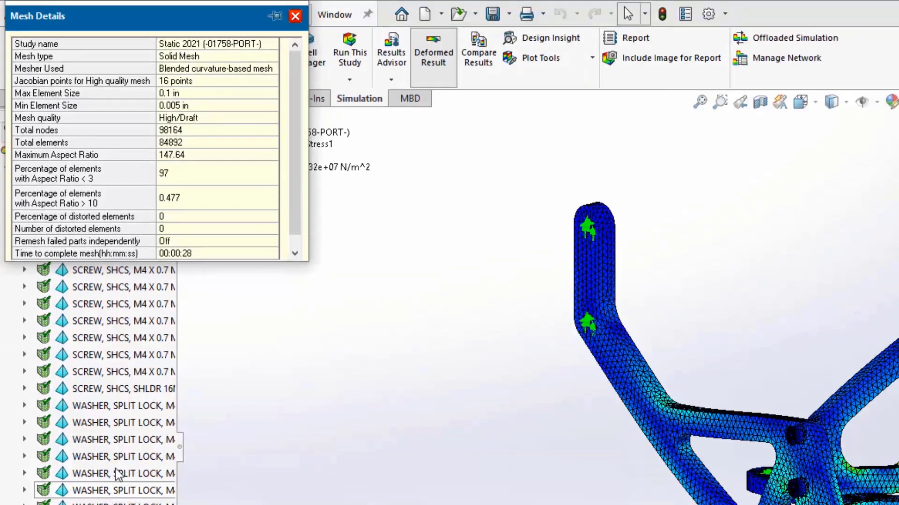
pyautogui.click(215, 257)
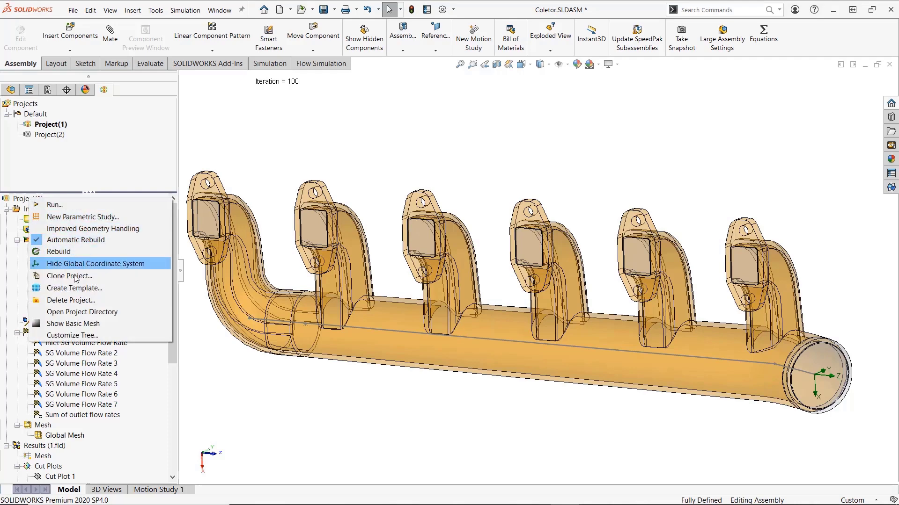
# Save the current flow project as a new template named 'te'.
pyautogui.click(77, 289)
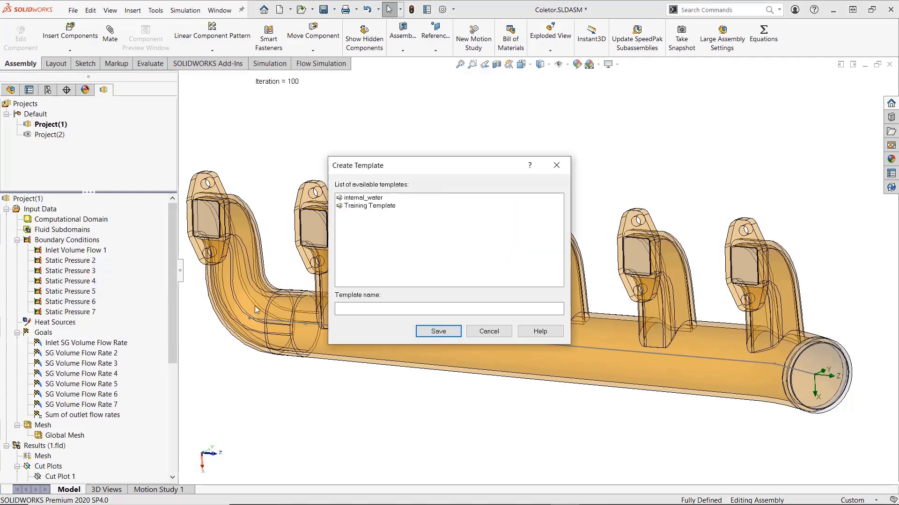
pyautogui.click(372, 313)
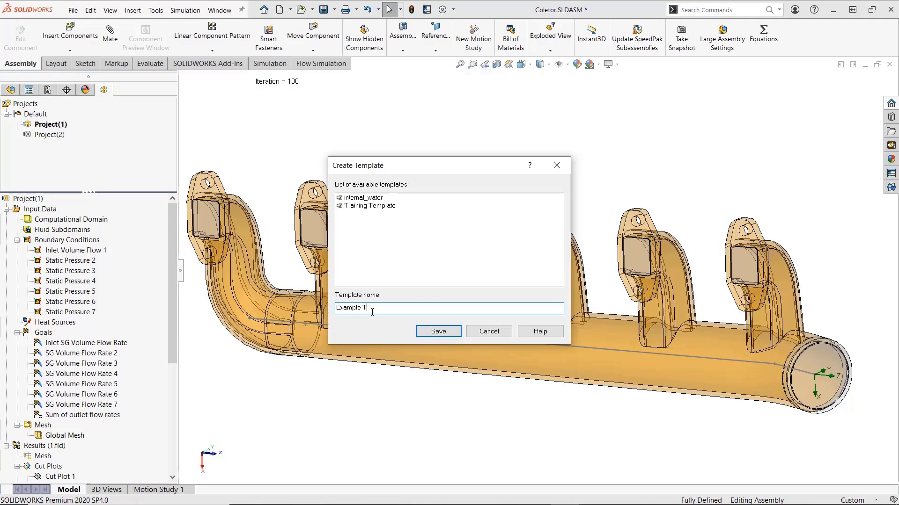
pyautogui.write('te')
pyautogui.click(448, 332)
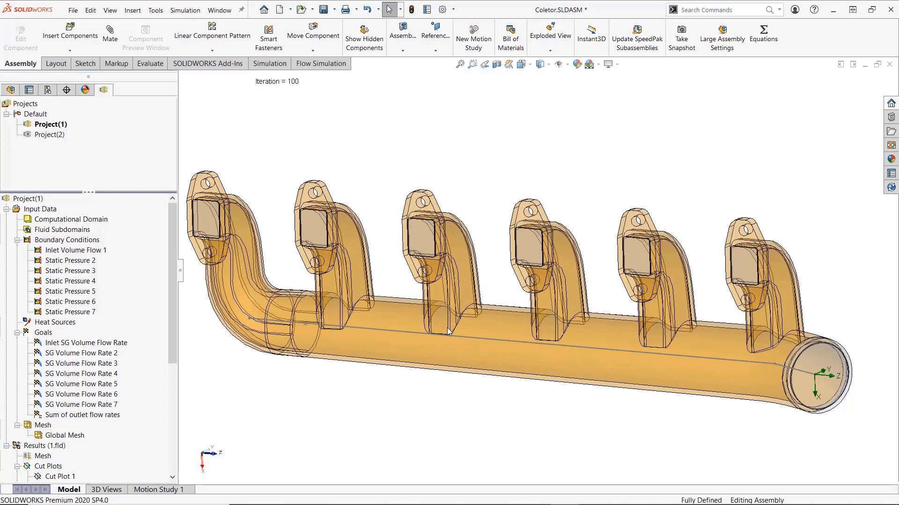
# Create new flow project Project(3) using the Example Template.
pyautogui.rightClick(30, 115)
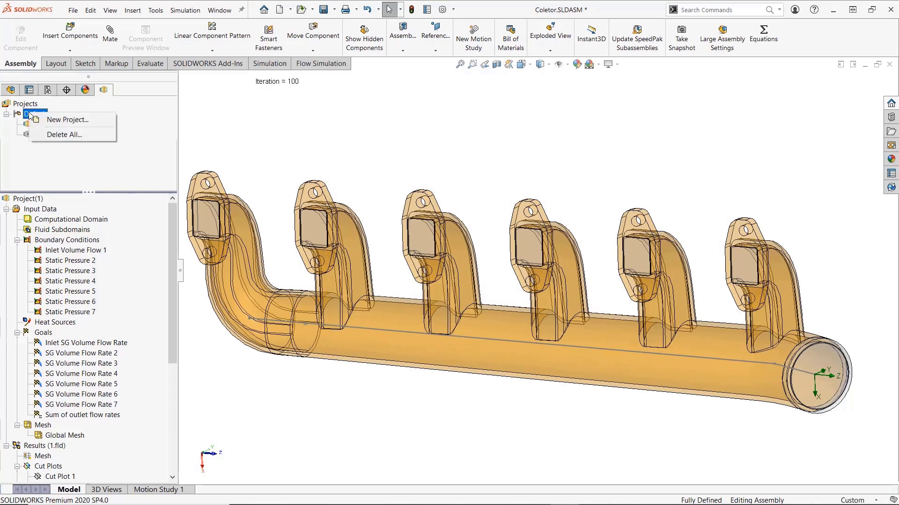
pyautogui.click(66, 119)
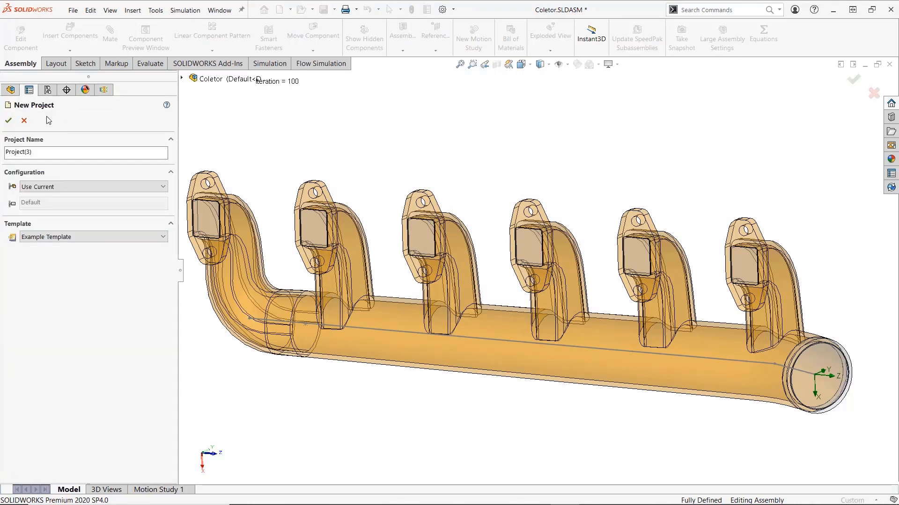
pyautogui.click(50, 237)
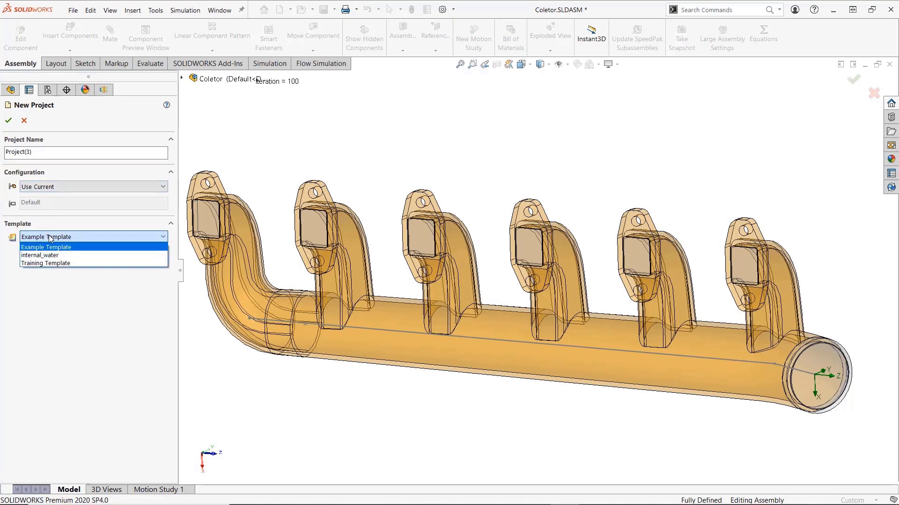
pyautogui.click(52, 247)
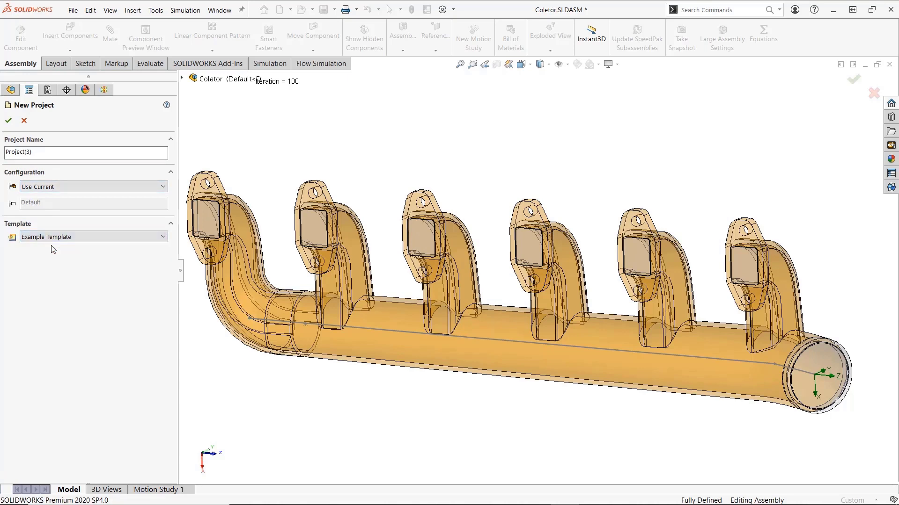
pyautogui.click(8, 122)
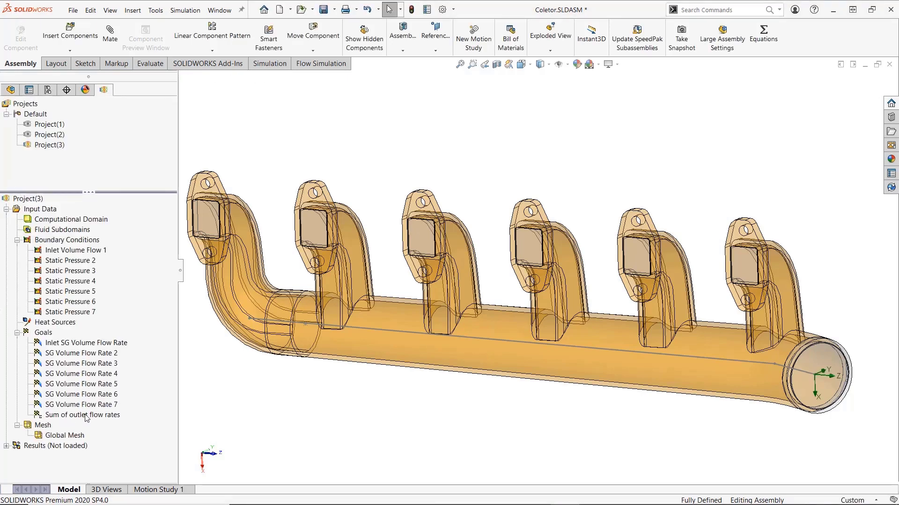
# Save the active flow project's setup as a template.
pyautogui.rightClick(31, 199)
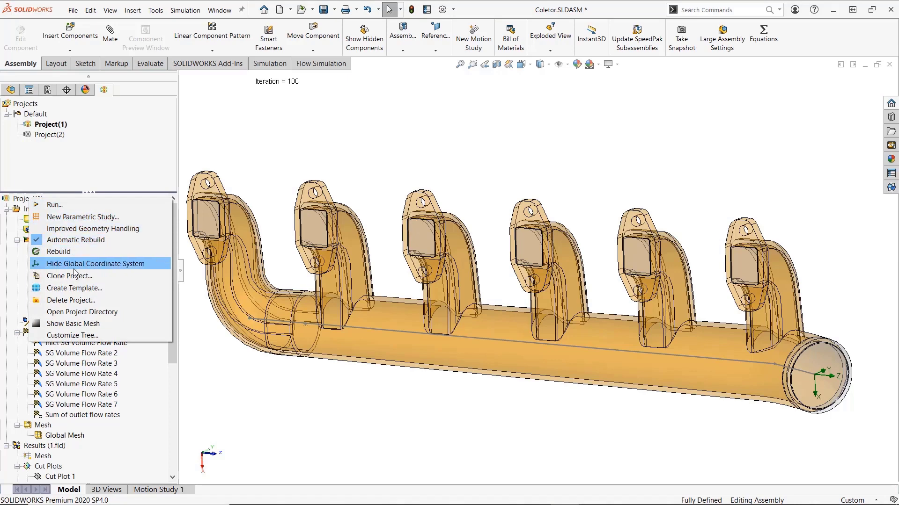
pyautogui.click(76, 288)
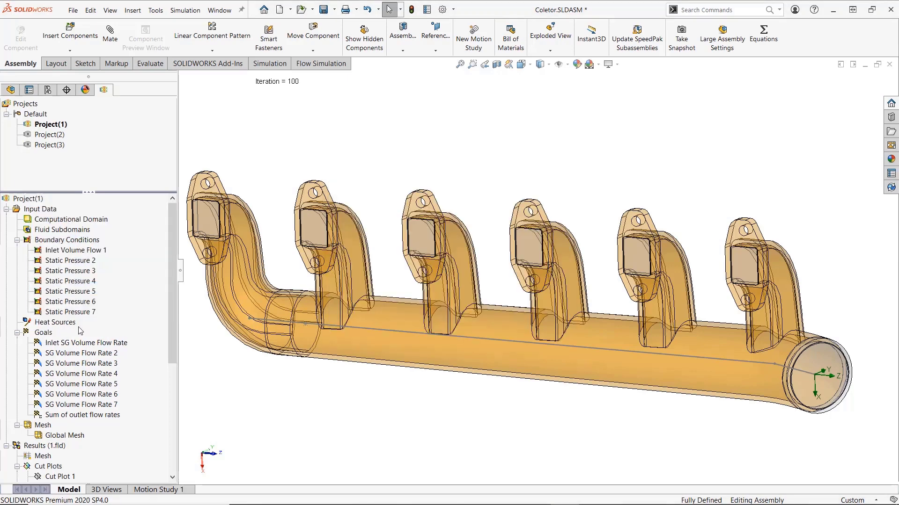
pyautogui.scroll(-2, 80, 331)
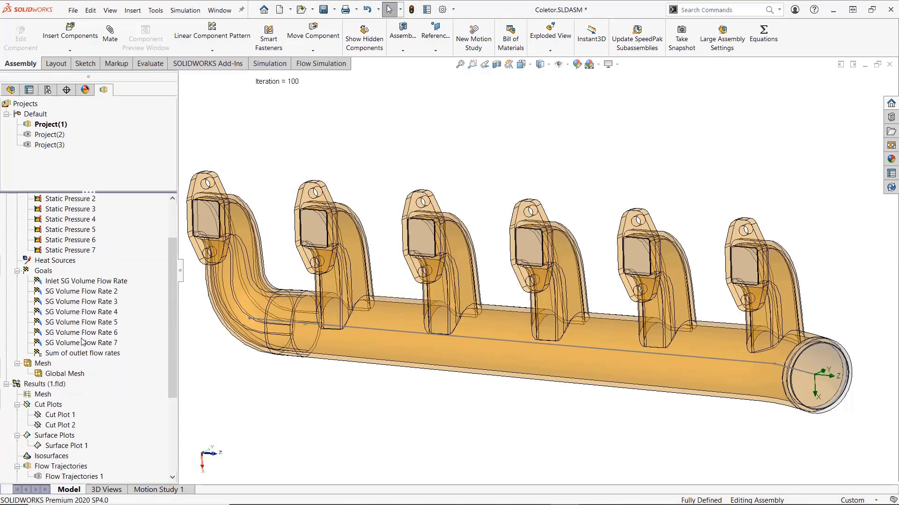
# Show Cut Plot 1 with minimum and maximum pressure callouts, moving the maximum callout lower.
pyautogui.rightClick(66, 416)
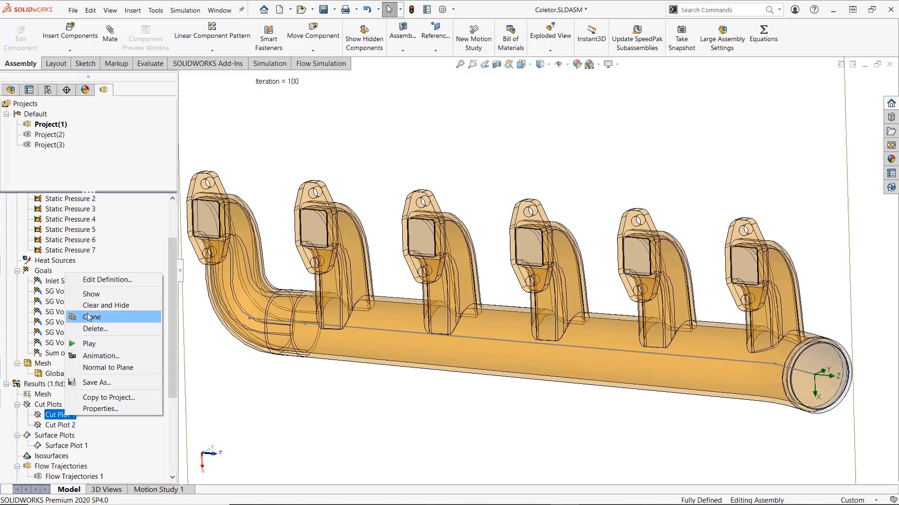
pyautogui.click(91, 294)
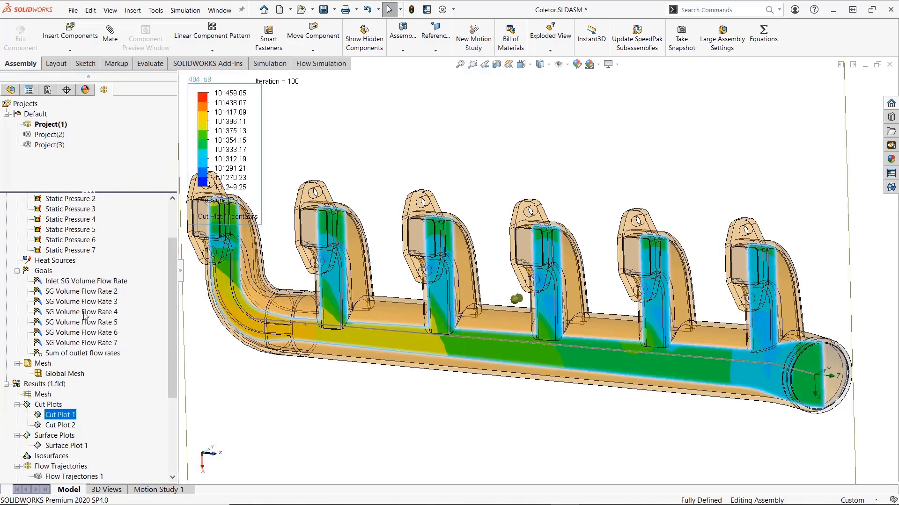
pyautogui.rightClick(64, 417)
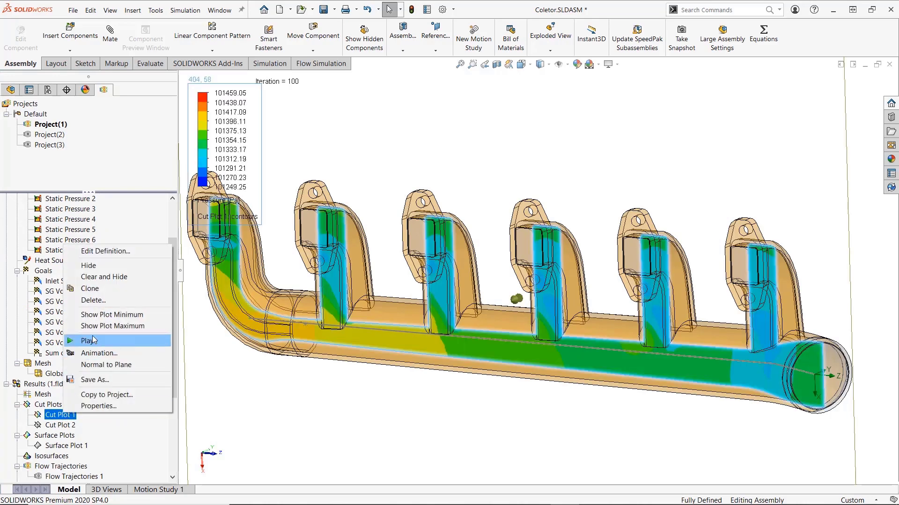
pyautogui.click(95, 317)
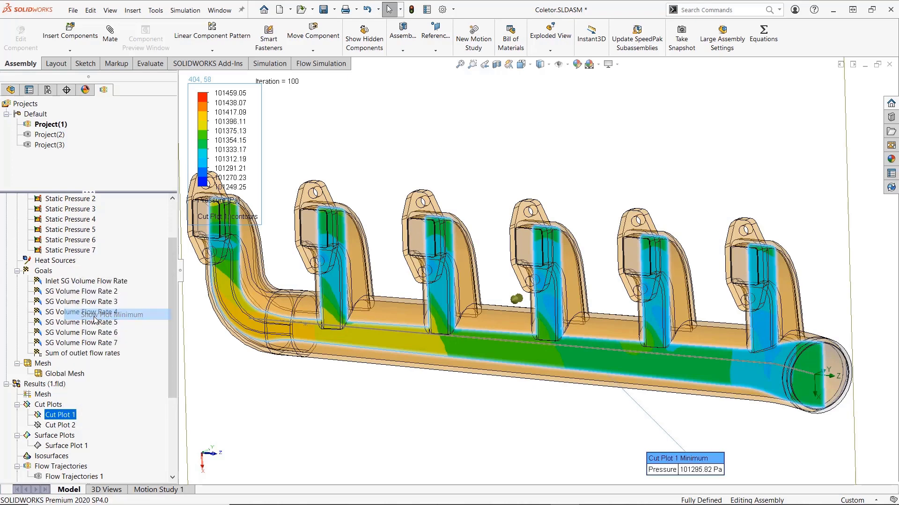
pyautogui.rightClick(70, 418)
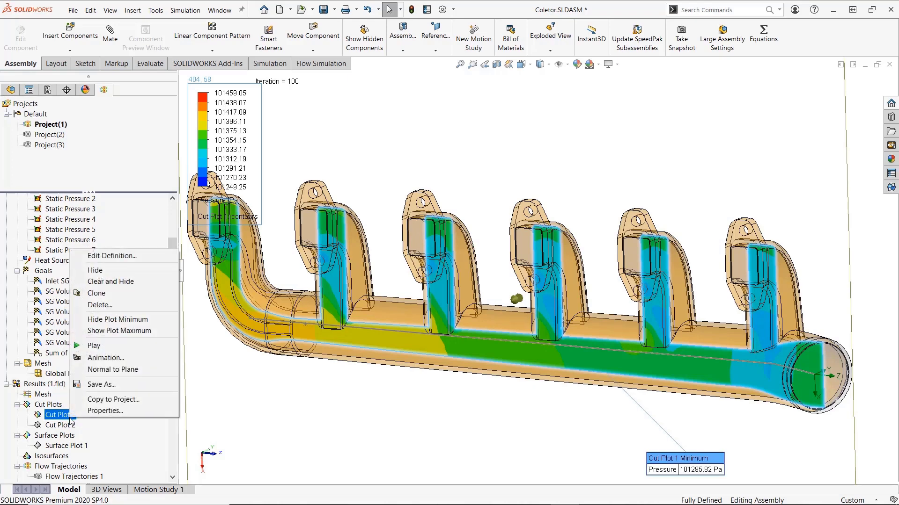
pyautogui.click(114, 330)
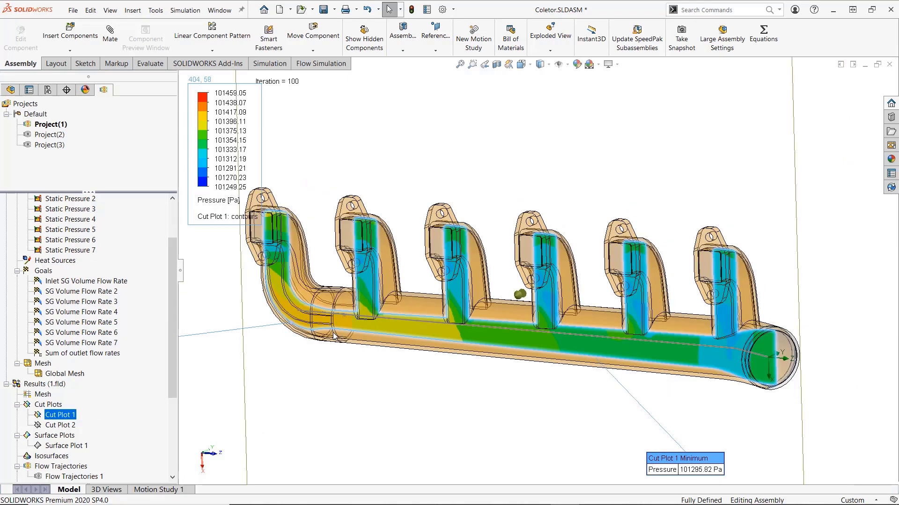
pyautogui.moveTo(255, 316); pyautogui.dragTo(269, 372)
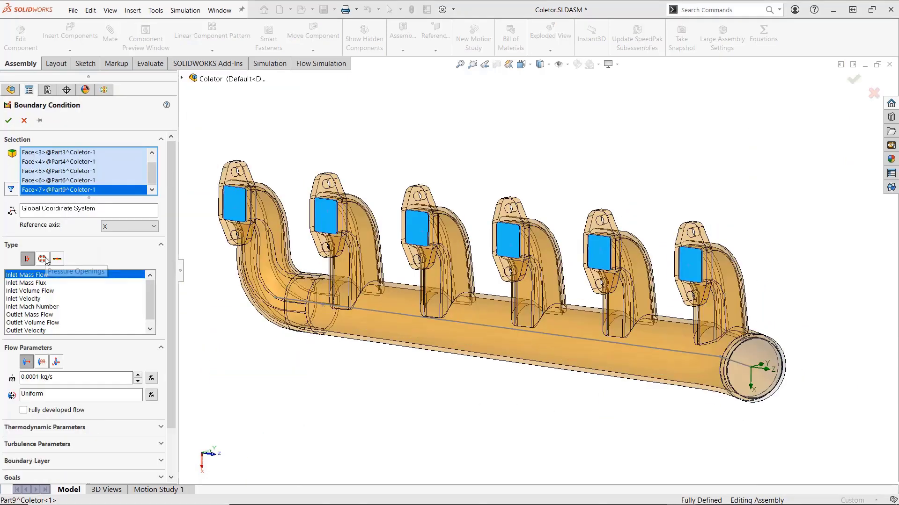
# Make the outlet faces Static Pressure openings with a Volume Flow Rate goal and apply.
pyautogui.click(43, 258)
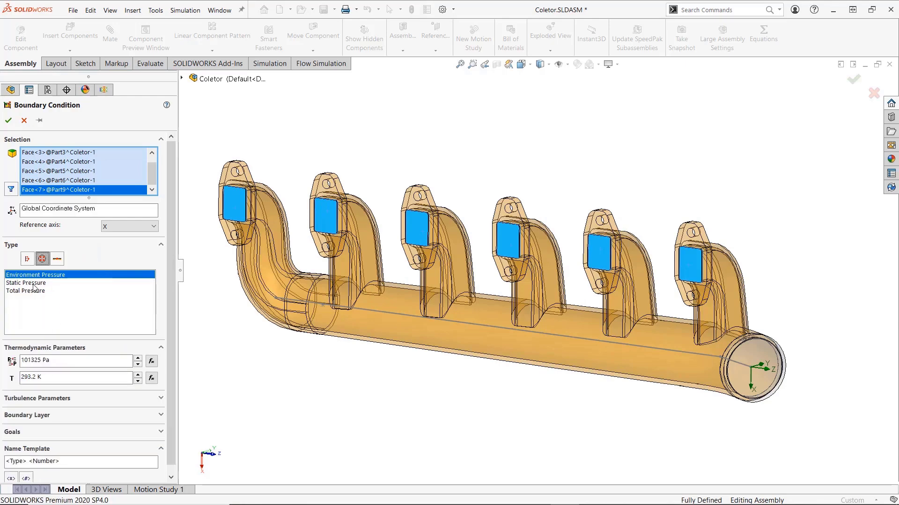
pyautogui.click(33, 284)
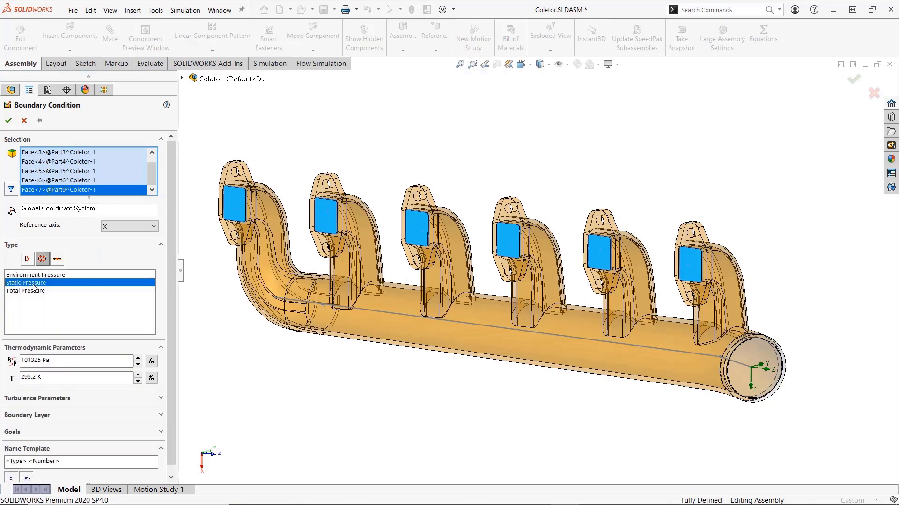
pyautogui.click(19, 432)
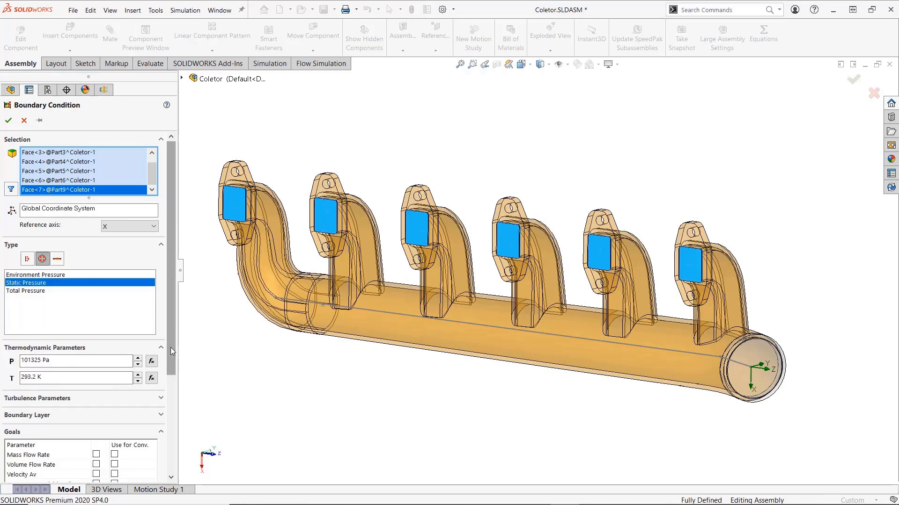
pyautogui.moveTo(170, 347); pyautogui.dragTo(167, 411)
pyautogui.click(96, 345)
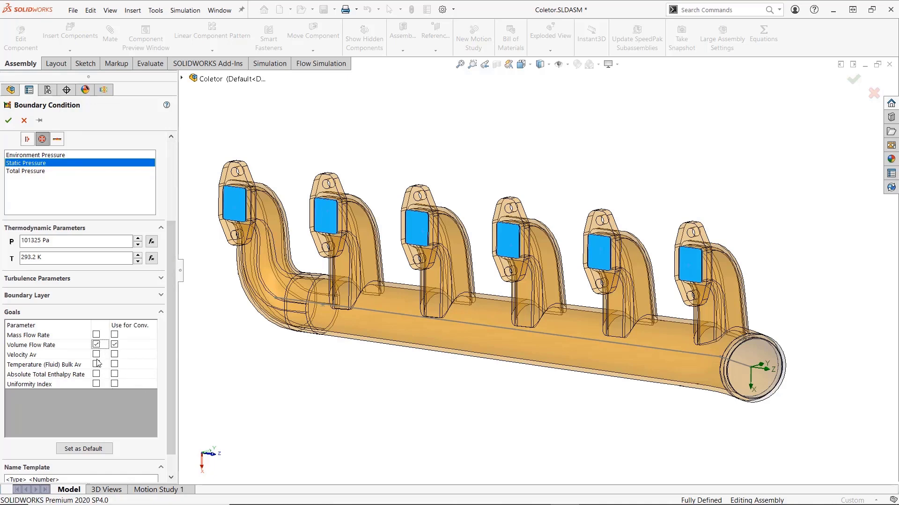
pyautogui.click(9, 120)
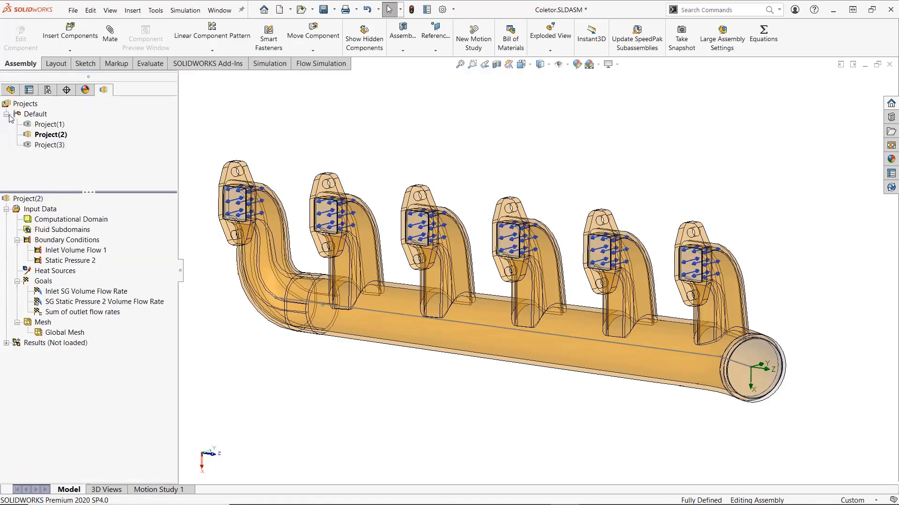
pyautogui.click(87, 302)
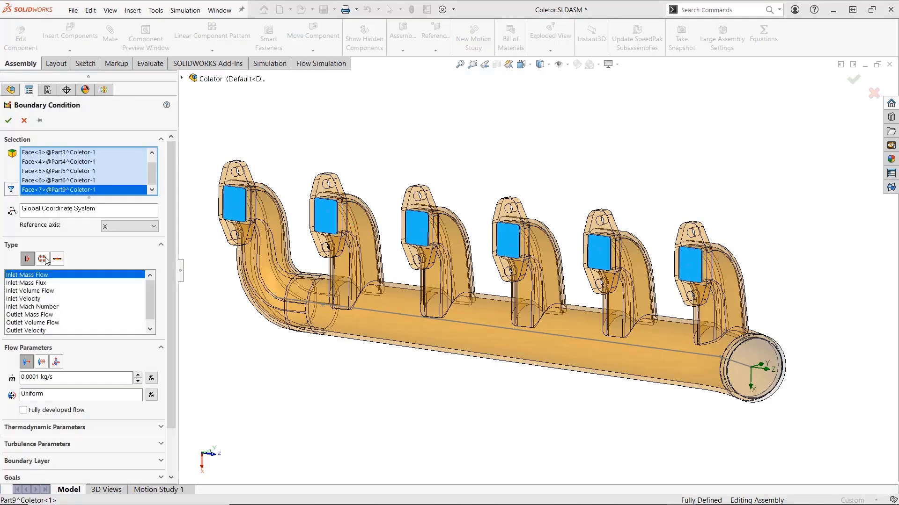
# Redefine the runner faces as Static Pressure openings (101325 Pa, 293.2 K) with a Volume Flow Rate goal.
pyautogui.click(42, 259)
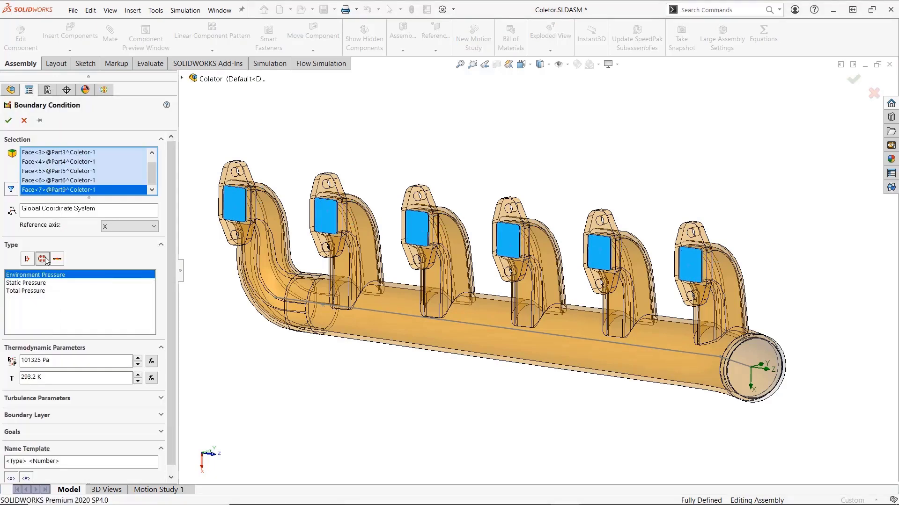
pyautogui.click(33, 283)
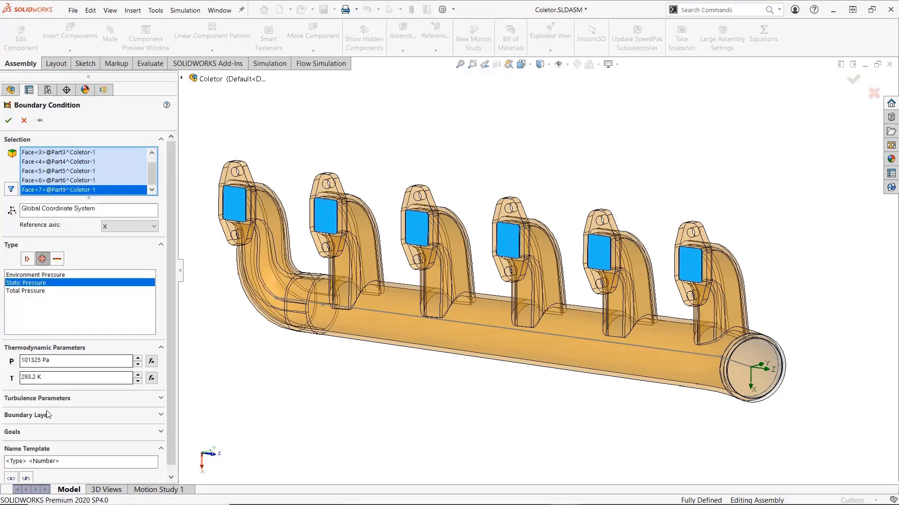
pyautogui.click(21, 433)
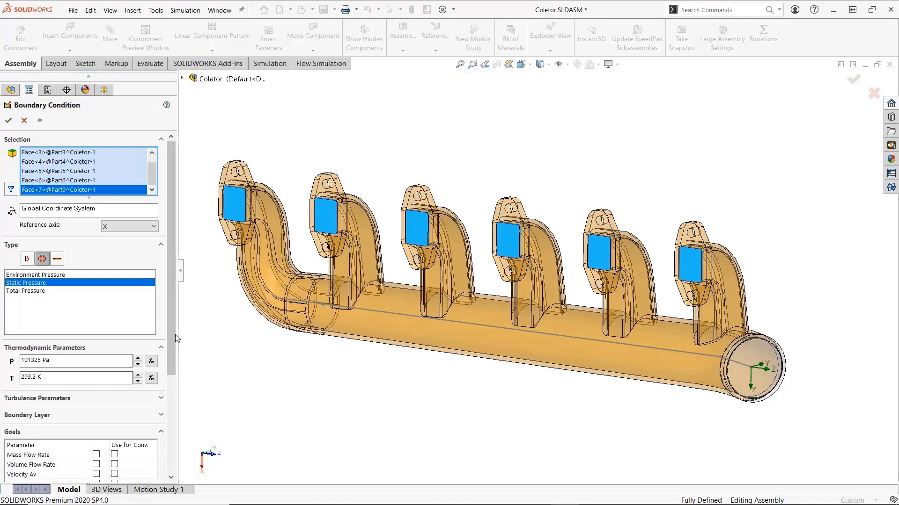
pyautogui.scroll(-3, 166, 408)
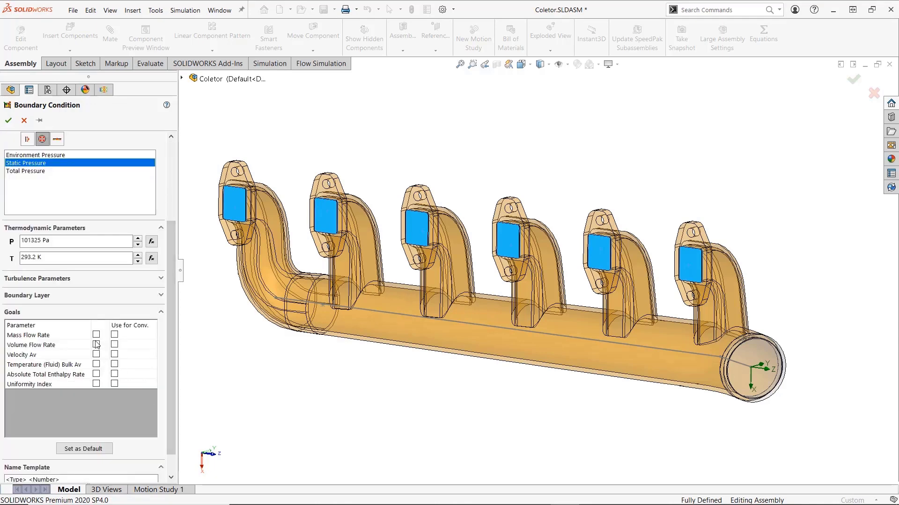
pyautogui.click(97, 345)
pyautogui.click(9, 119)
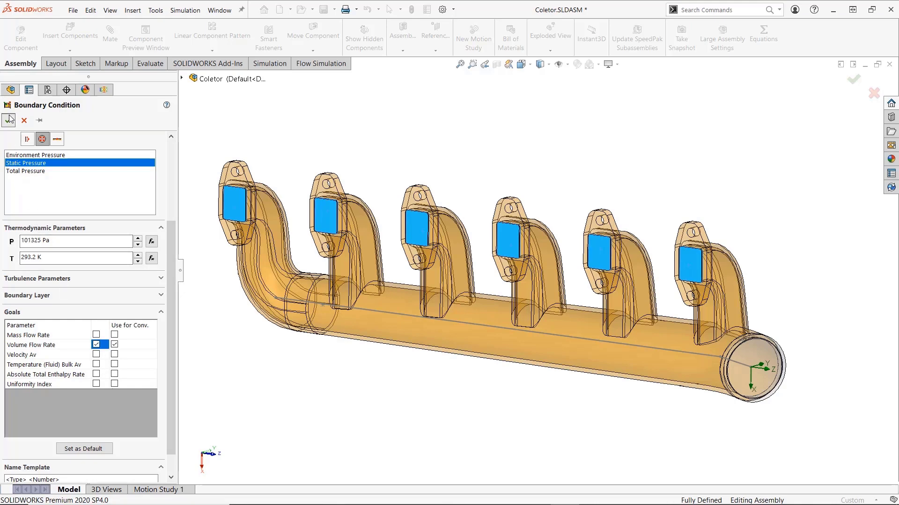